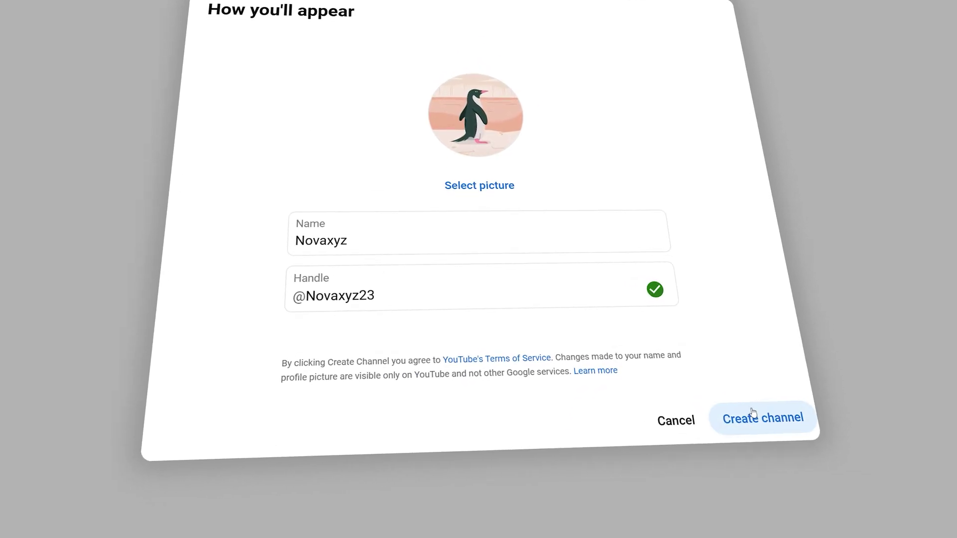
# Preview the finished channel and its moderation settings, then reach the signed-out YouTube home page.
pyautogui.click(753, 414)
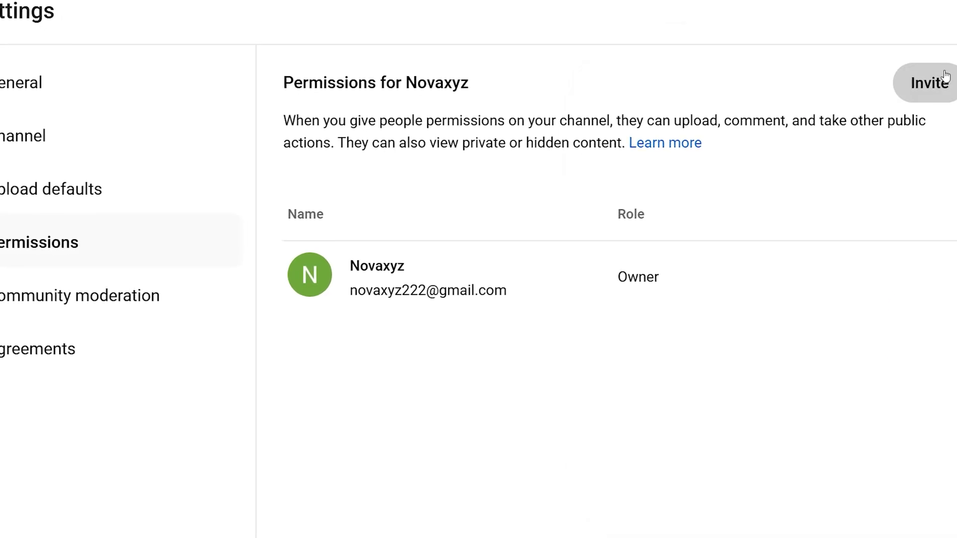
pyautogui.click(214, 291)
pyautogui.click(327, 206)
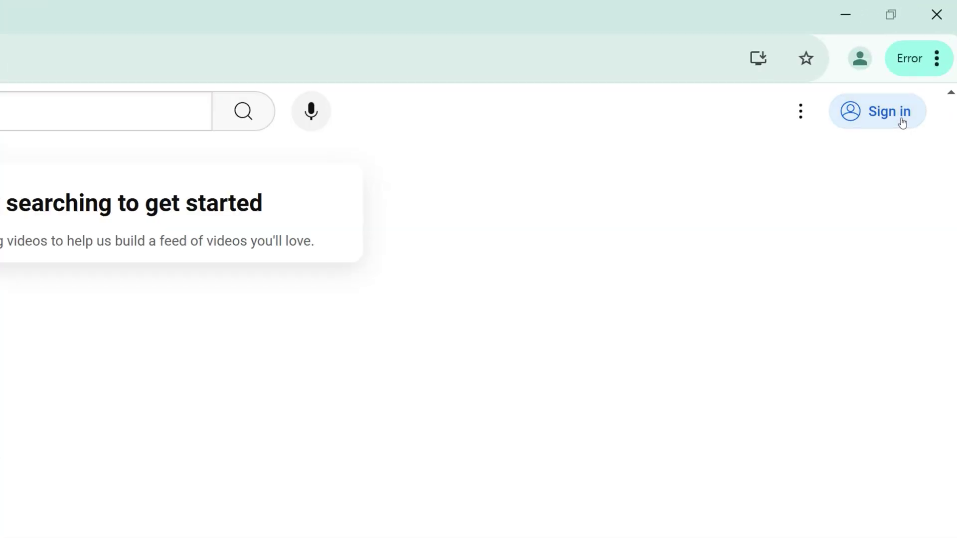
# Start creating a new Google account for work or business from the YouTube sign-in.
pyautogui.click(902, 121)
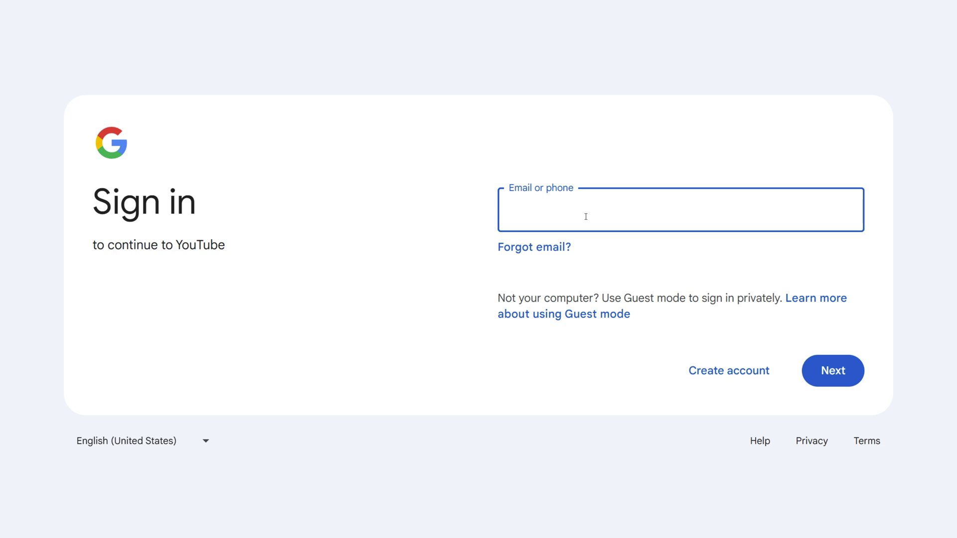
pyautogui.click(586, 216)
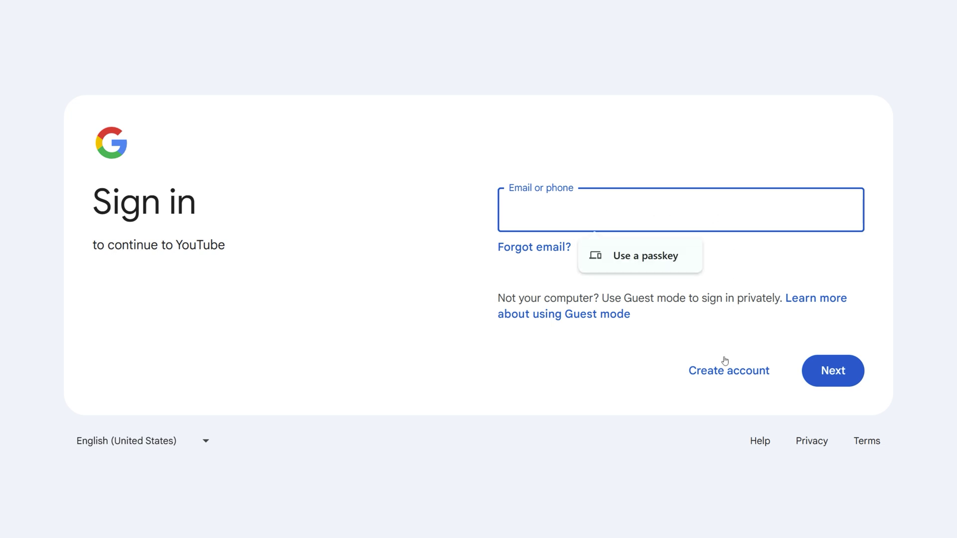
pyautogui.click(721, 373)
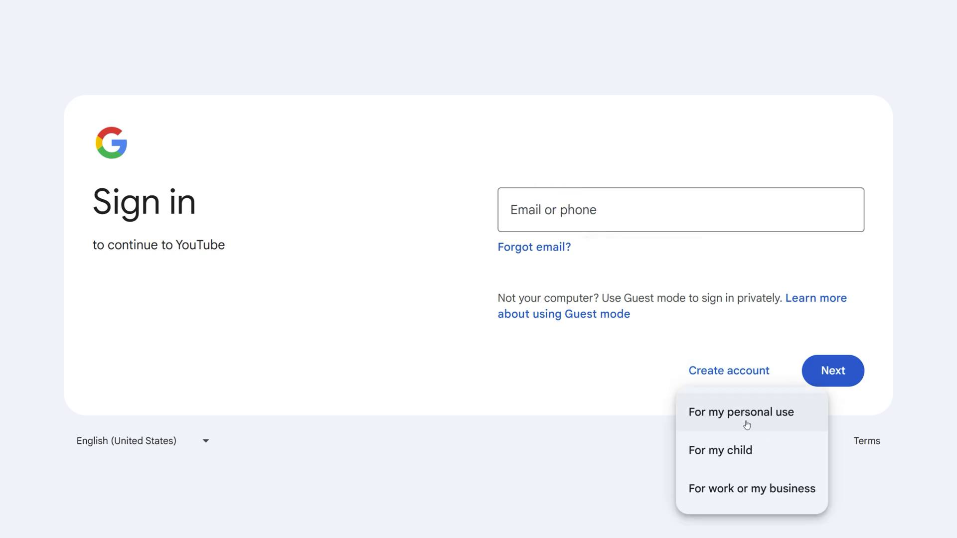
pyautogui.click(748, 486)
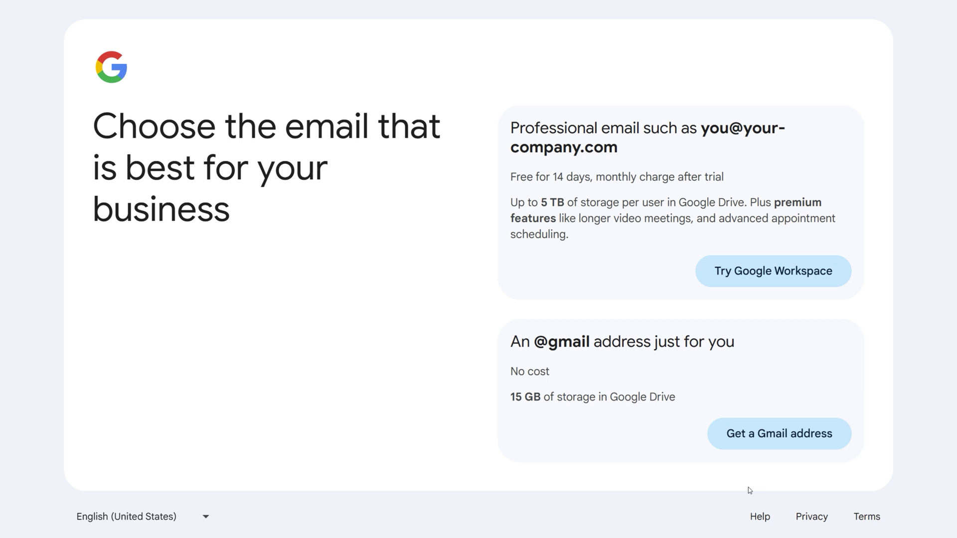
# Choose a free Gmail address, then enter the account name, birthday October 05 2001, and gender Male.
pyautogui.click(755, 437)
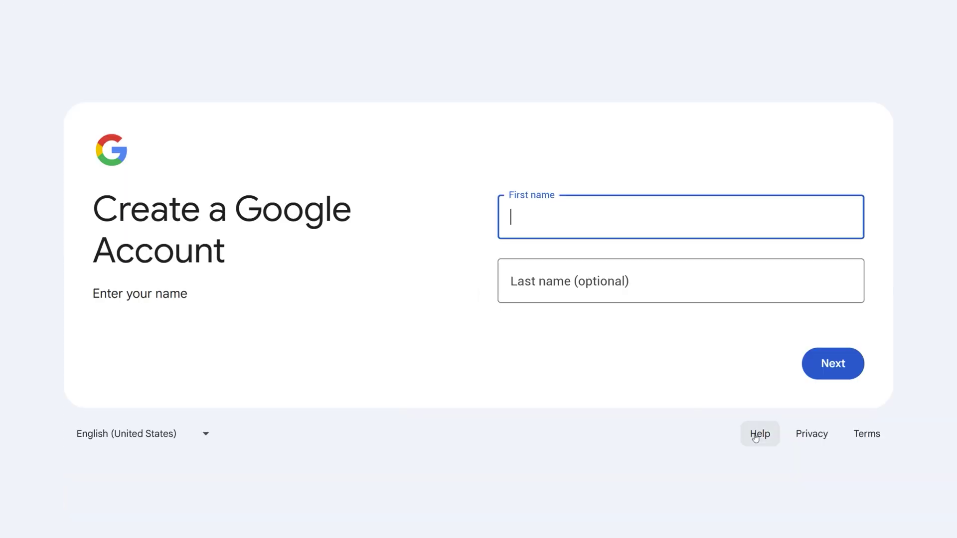
pyautogui.write('Novaxyz')
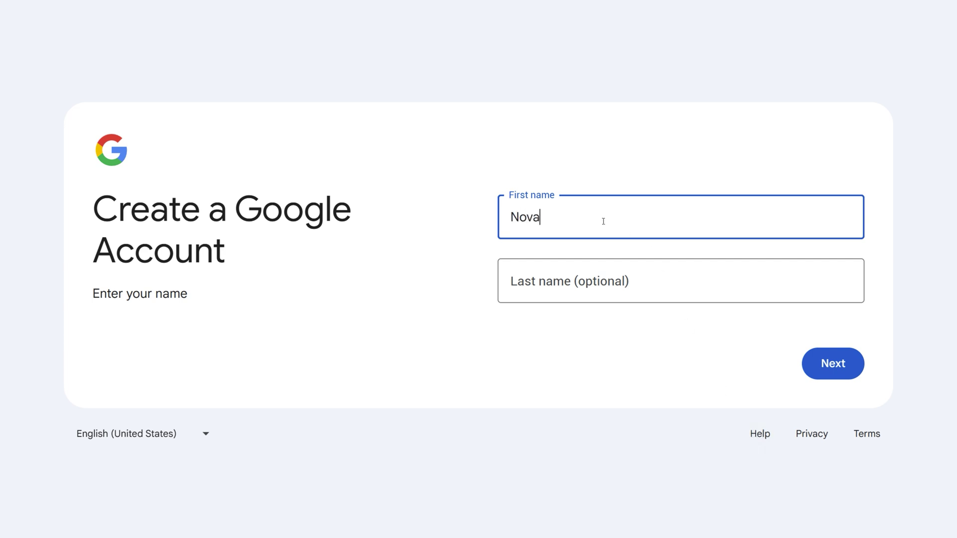
pyautogui.press('Return')
pyautogui.click(554, 210)
pyautogui.click(555, 444)
pyautogui.click(680, 210)
pyautogui.write('05')
pyautogui.click(769, 210)
pyautogui.write('2001')
pyautogui.click(680, 267)
pyautogui.click(681, 323)
pyautogui.click(833, 371)
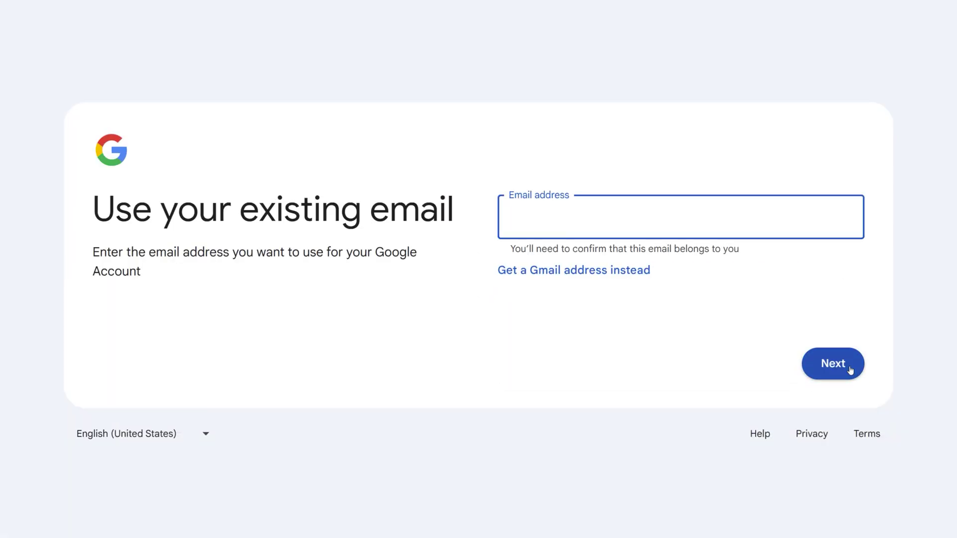
# Create a custom Gmail address and set and confirm the account password.
pyautogui.click(580, 272)
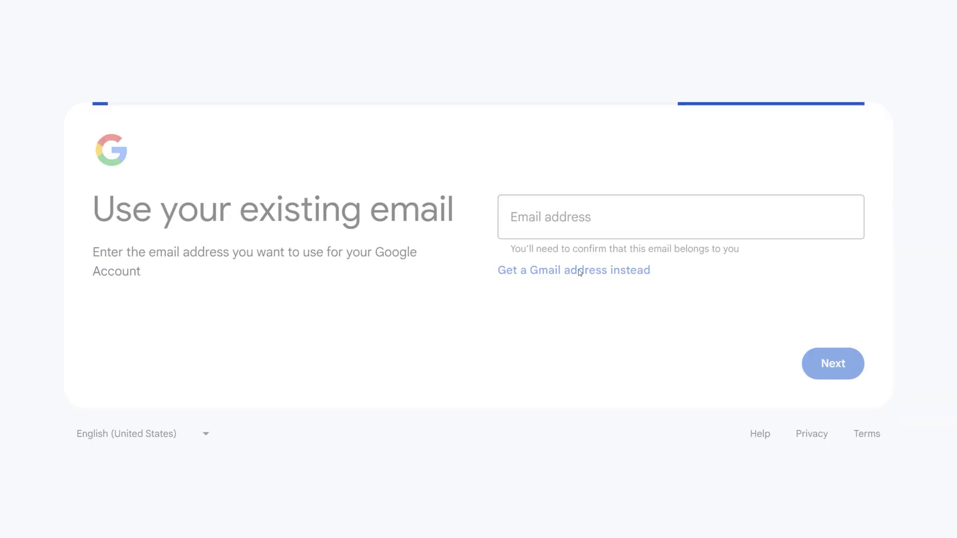
pyautogui.click(565, 307)
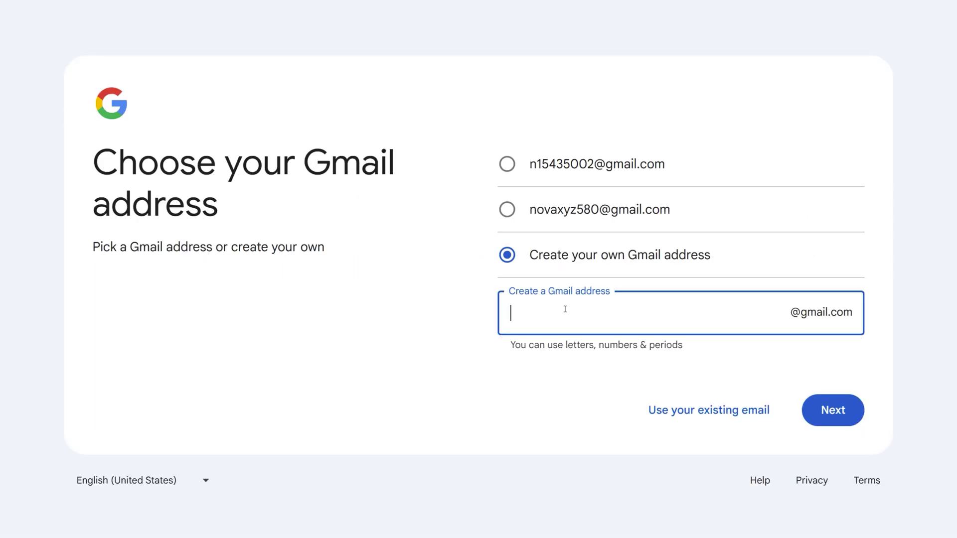
pyautogui.click(835, 410)
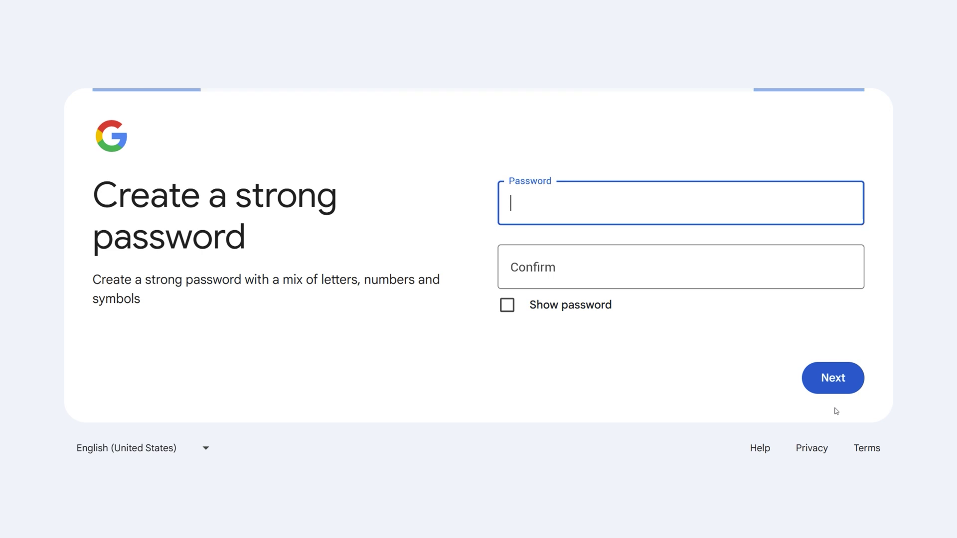
pyautogui.press('Tab')
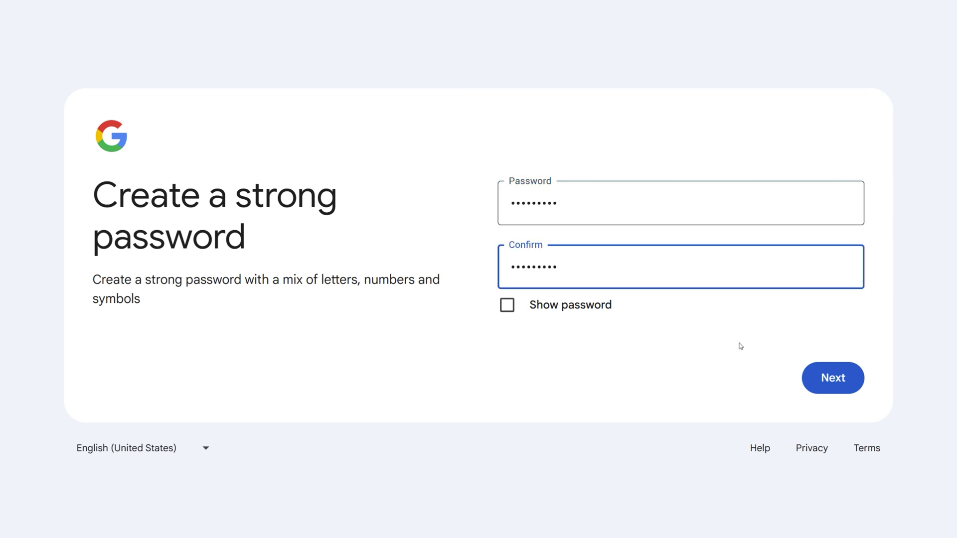
pyautogui.click(820, 369)
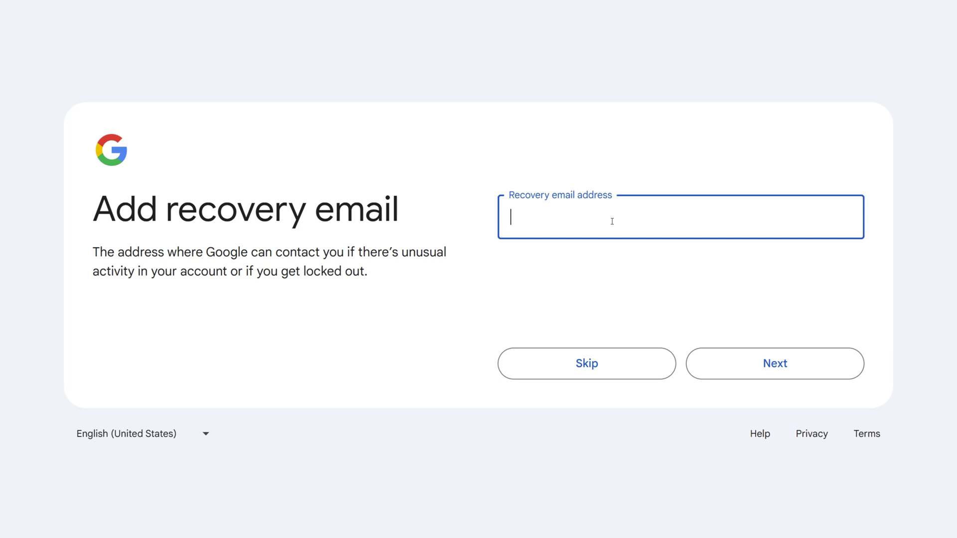
# Skip the recovery email and phone number, and accept the reviewed account info.
pyautogui.click(594, 363)
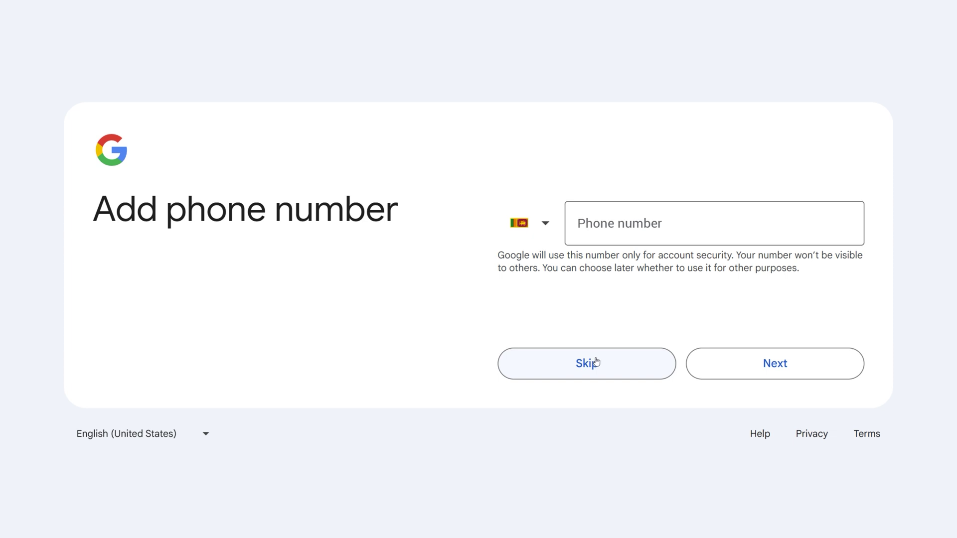
pyautogui.click(586, 363)
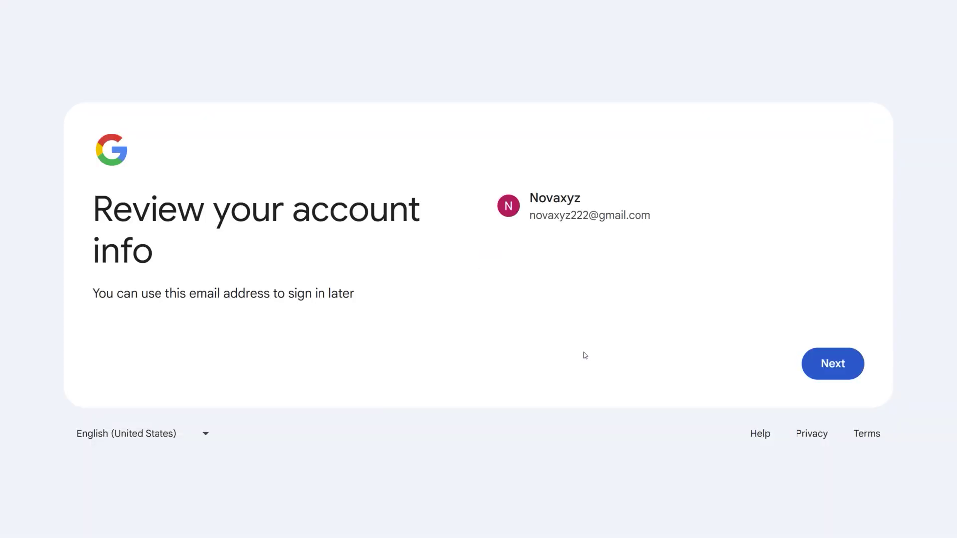
pyautogui.click(804, 356)
pyautogui.scroll(-5, 708, 393)
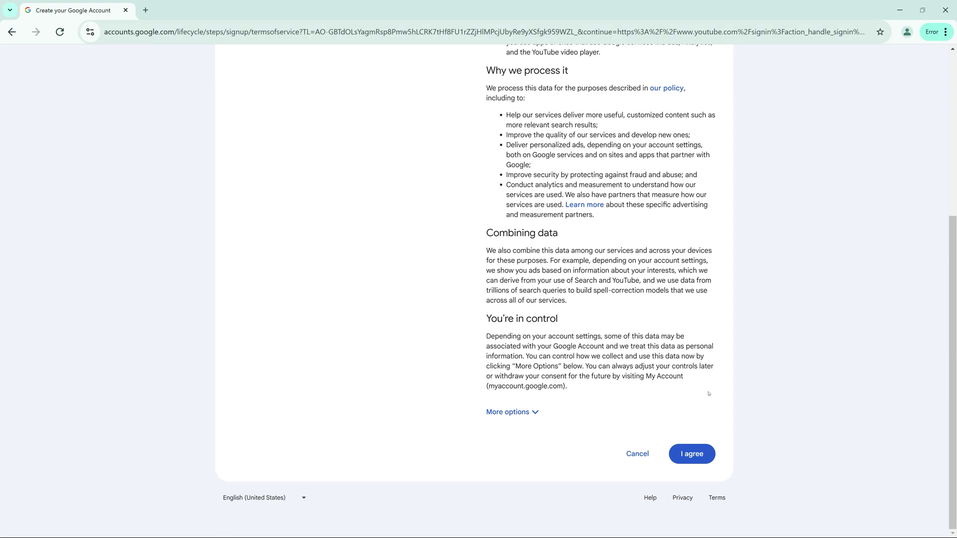
# Agree to the terms, choose Not Now for business setup, and open the YouTube account menu.
pyautogui.click(683, 453)
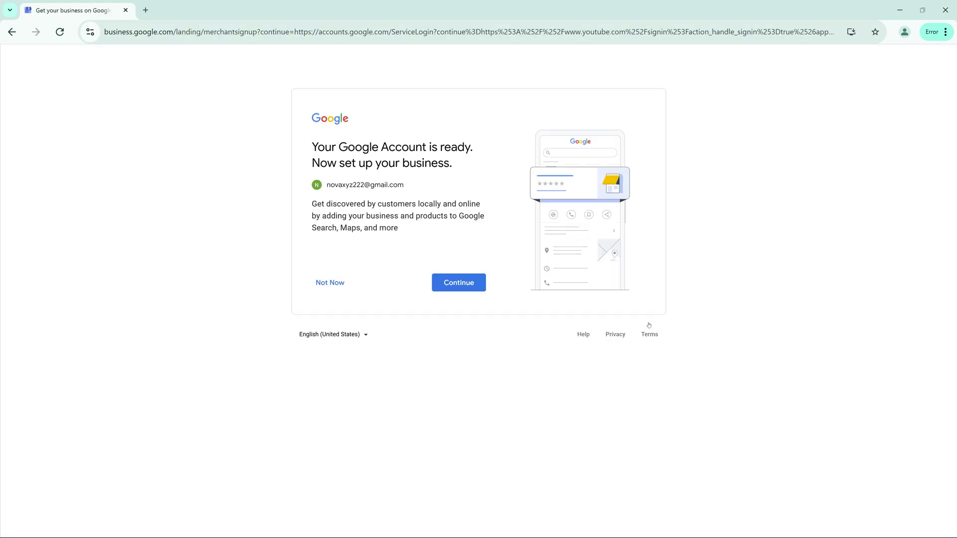
pyautogui.press('Tab')
pyautogui.press('Return')
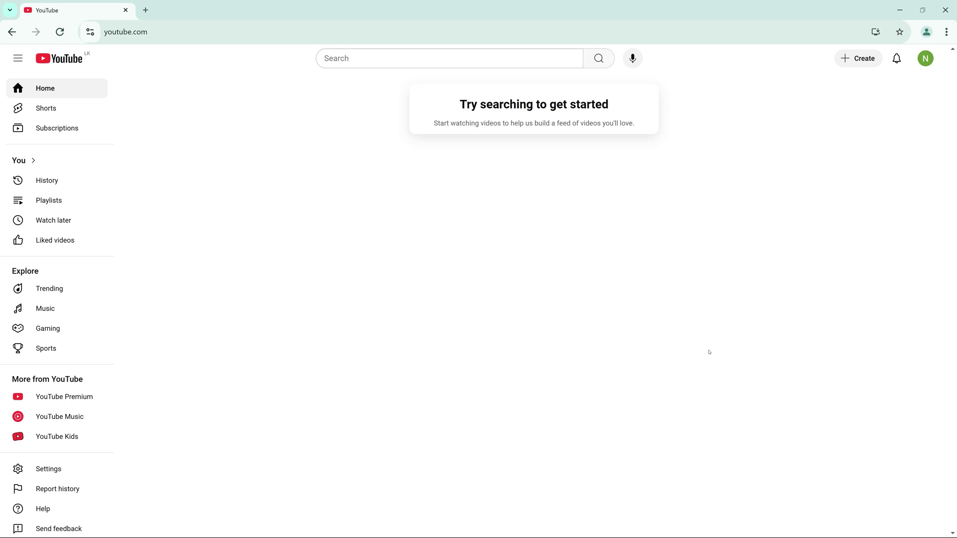
pyautogui.click(927, 64)
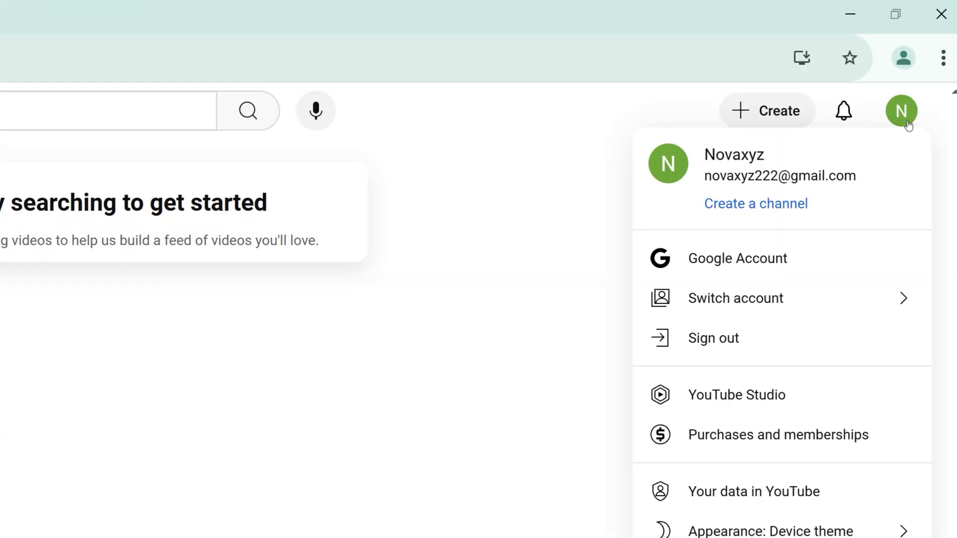
# Create the Novaxyz channel with handle suffix 23 and an uploaded penguin profile picture.
pyautogui.click(797, 208)
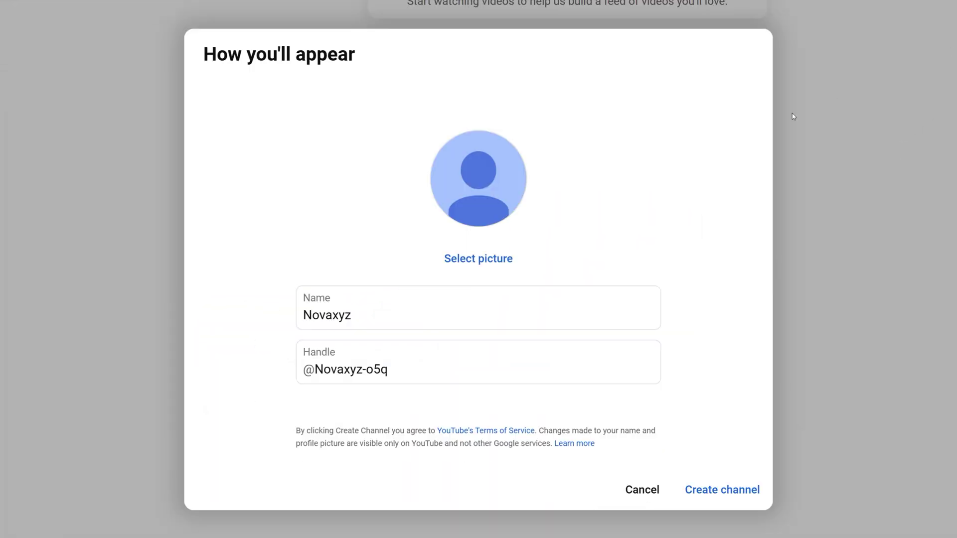
pyautogui.click(419, 306)
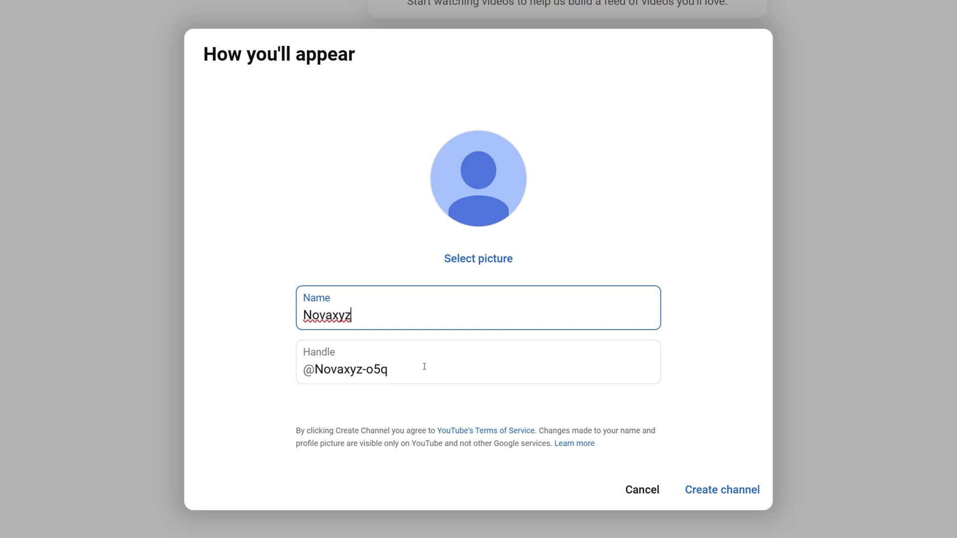
pyautogui.moveTo(424, 367); pyautogui.dragTo(273, 376)
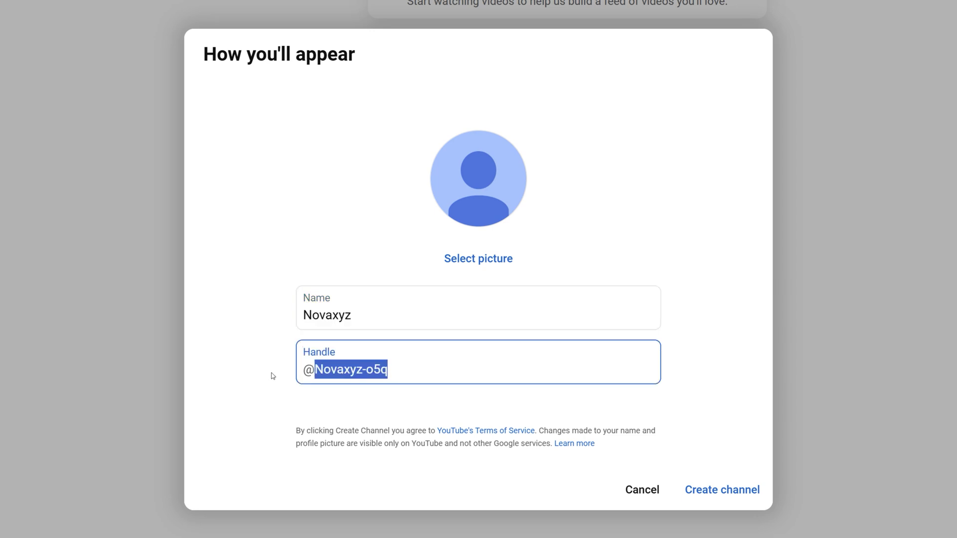
pyautogui.moveTo(394, 369); pyautogui.dragTo(363, 369)
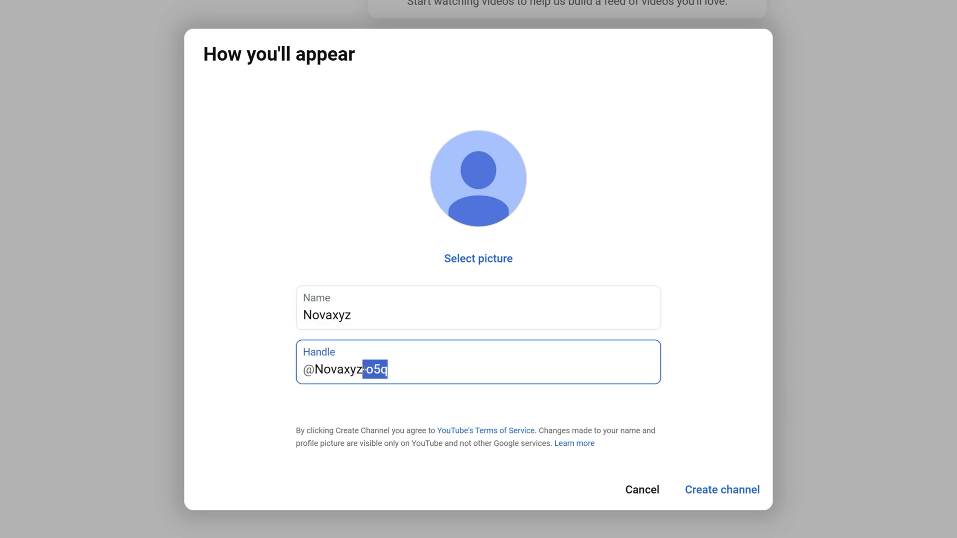
pyautogui.write('23')
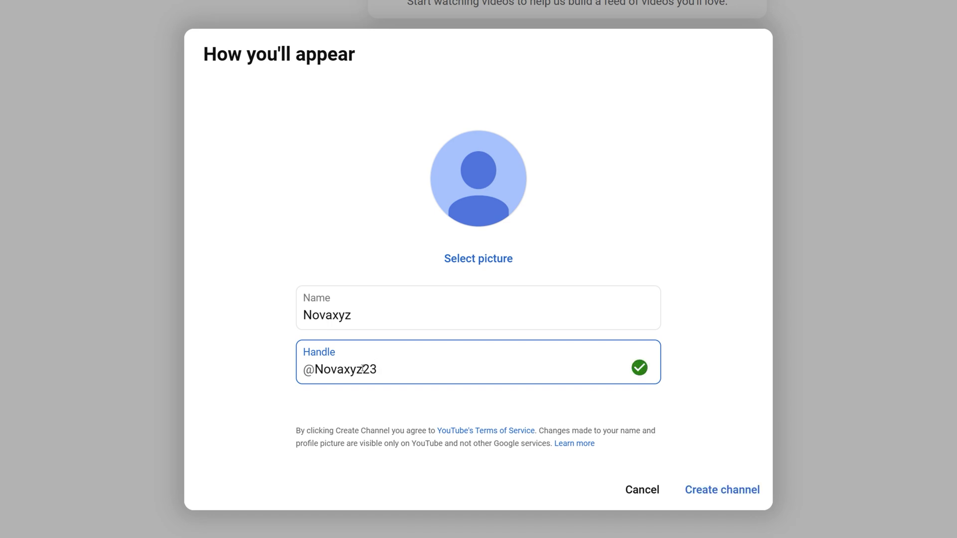
pyautogui.click(458, 256)
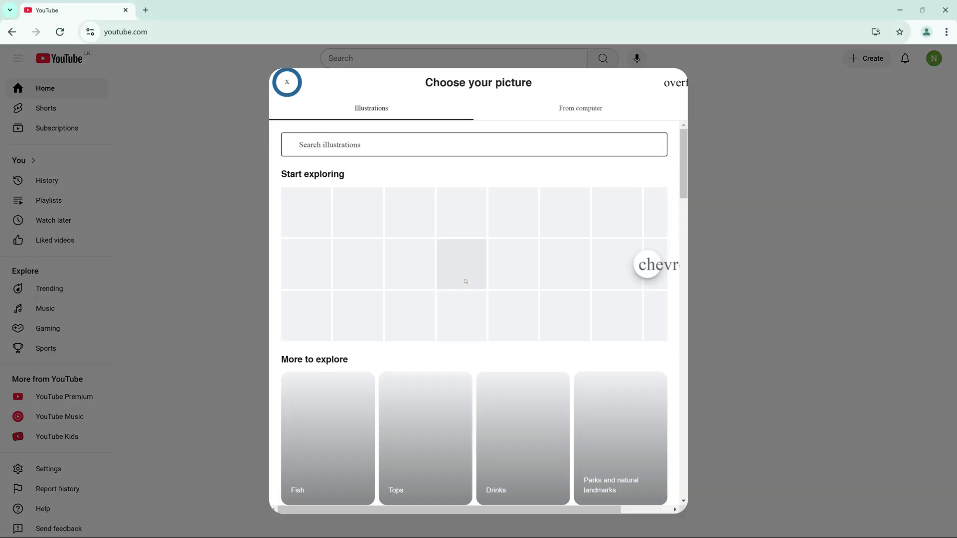
pyautogui.click(572, 114)
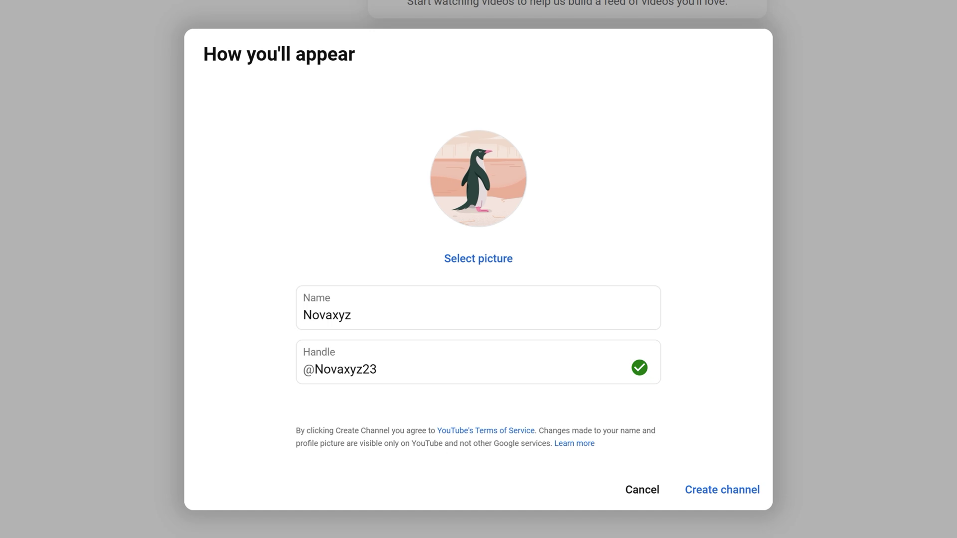
pyautogui.click(713, 483)
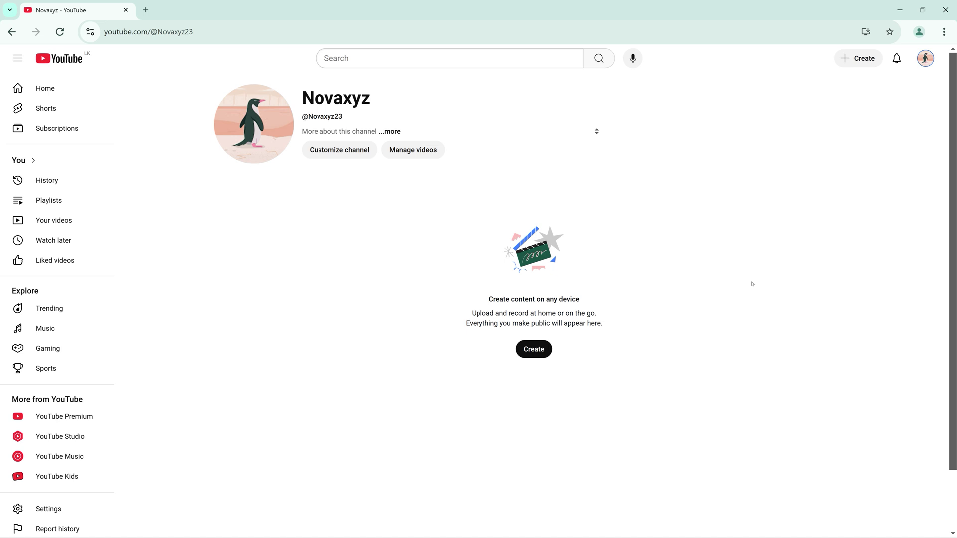
# Open YouTube Studio from the account menu and dismiss the Welcome dialog.
pyautogui.click(925, 63)
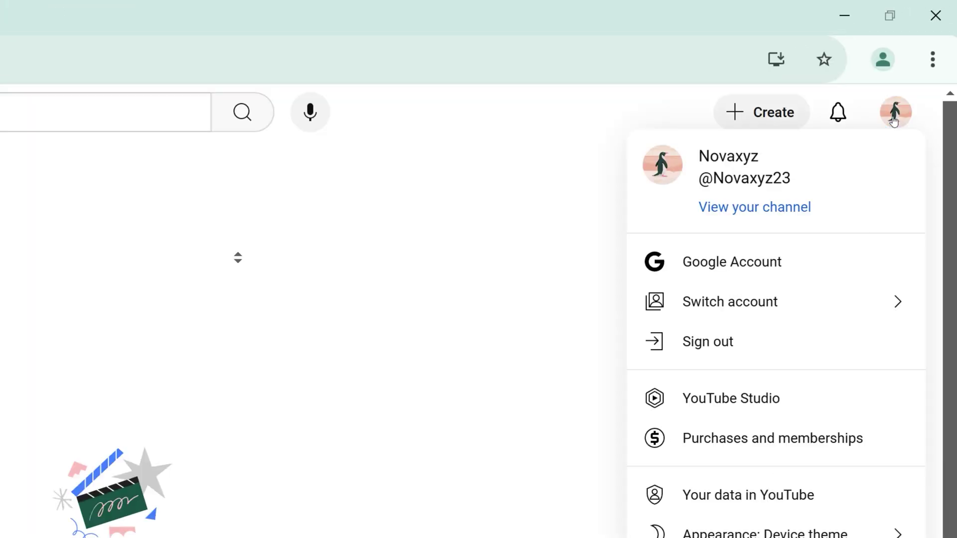
pyautogui.click(706, 401)
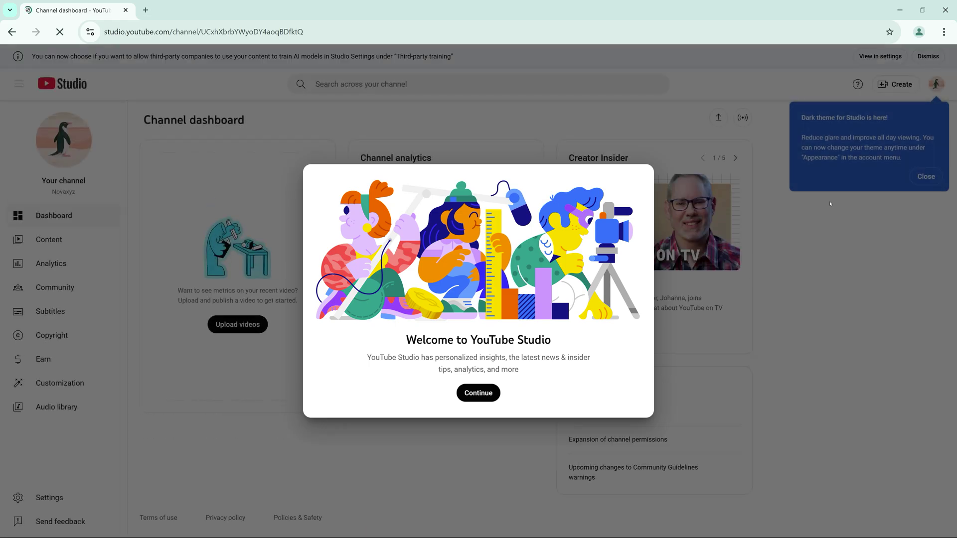
pyautogui.click(478, 393)
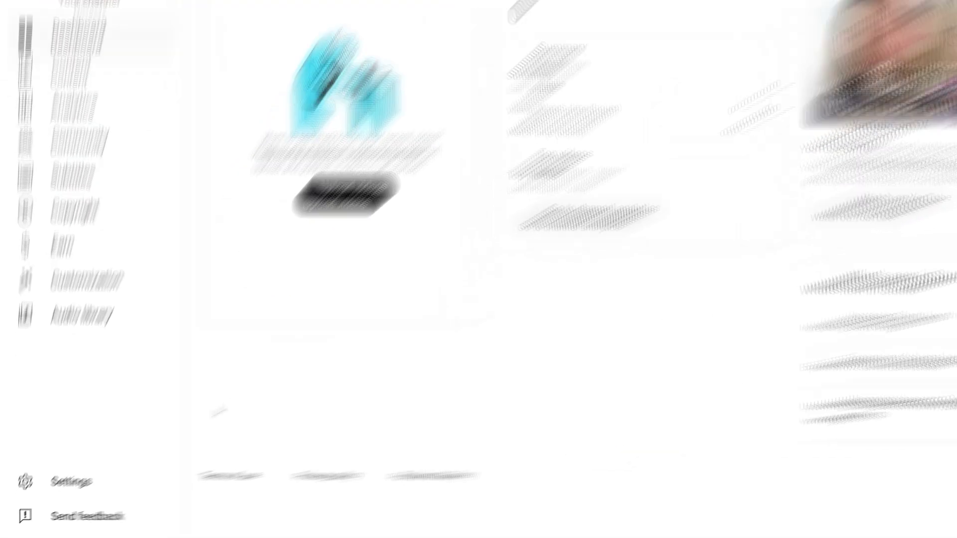
# In Settings > Channel > Feature eligibility, expand Intermediate features and begin phone number verification.
pyautogui.click(57, 497)
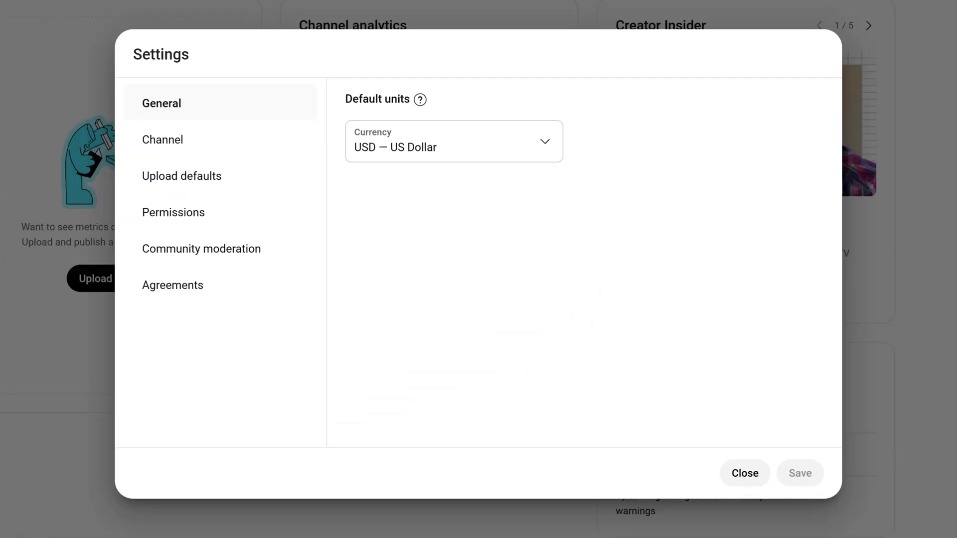
pyautogui.click(157, 143)
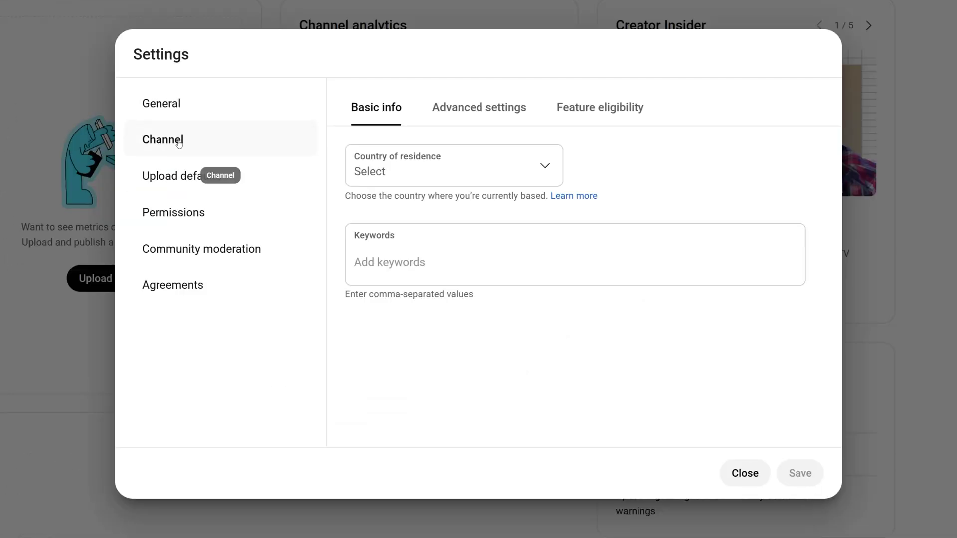
pyautogui.click(592, 123)
pyautogui.click(775, 269)
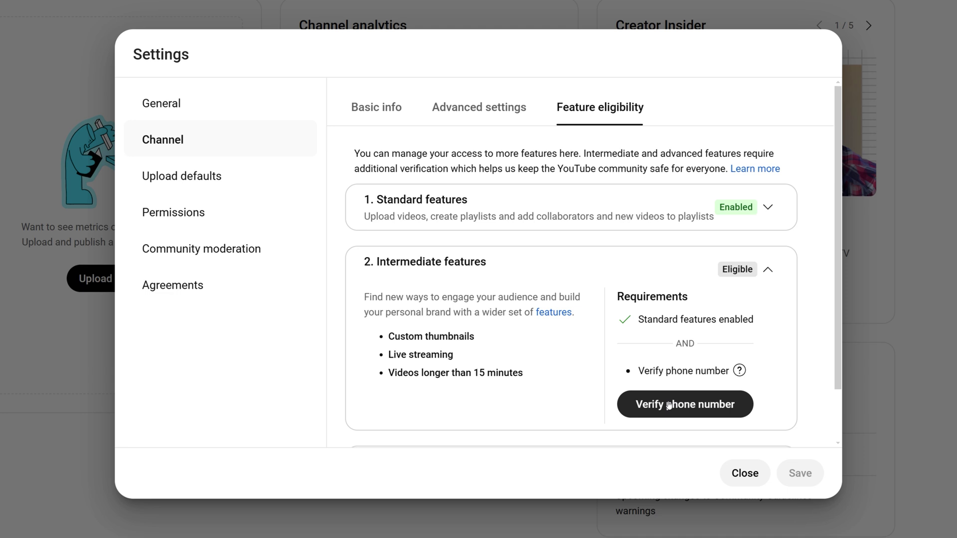
pyautogui.click(668, 404)
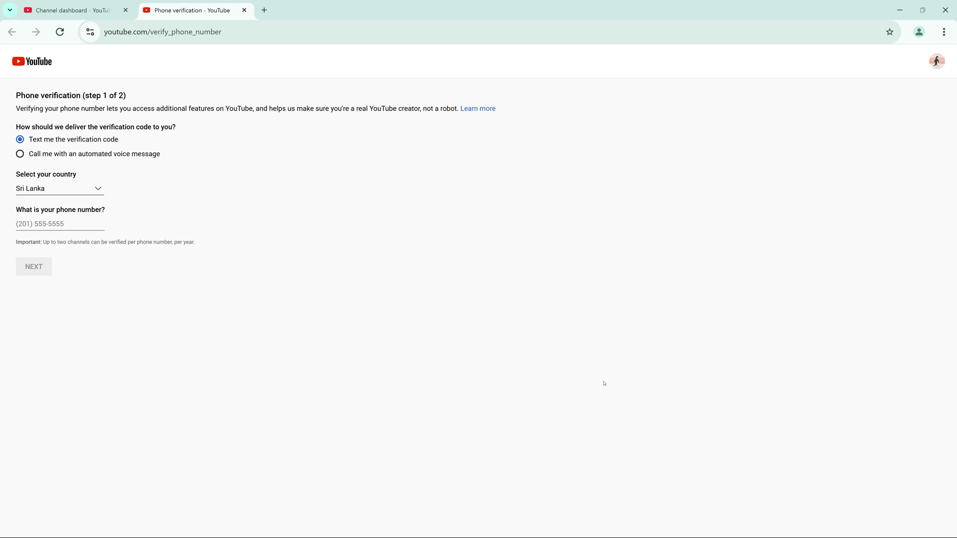
pyautogui.click(50, 228)
# Back on the Studio tab, collapse Intermediate features, then review and collapse the Advanced features requirements.
pyautogui.click(77, 11)
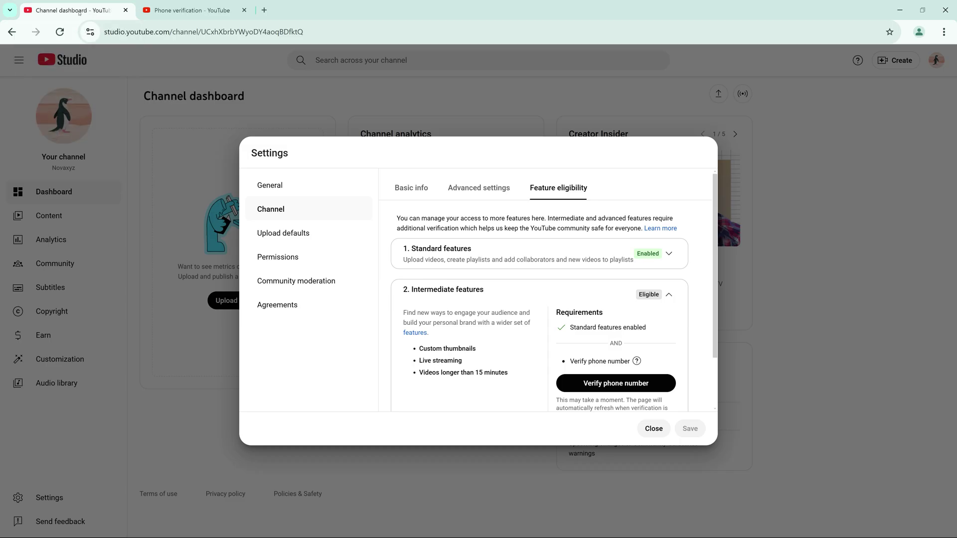
pyautogui.click(669, 295)
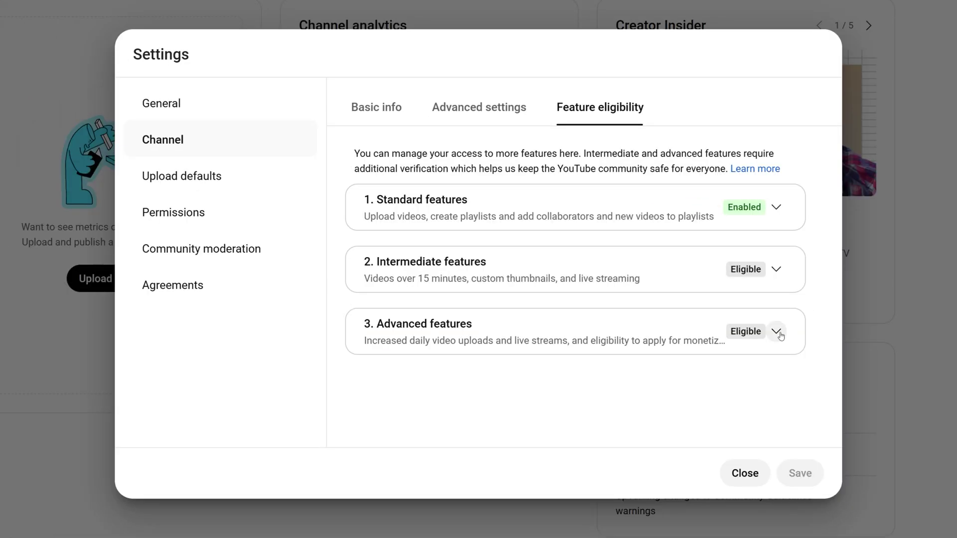
pyautogui.click(776, 331)
pyautogui.scroll(-3, 698, 359)
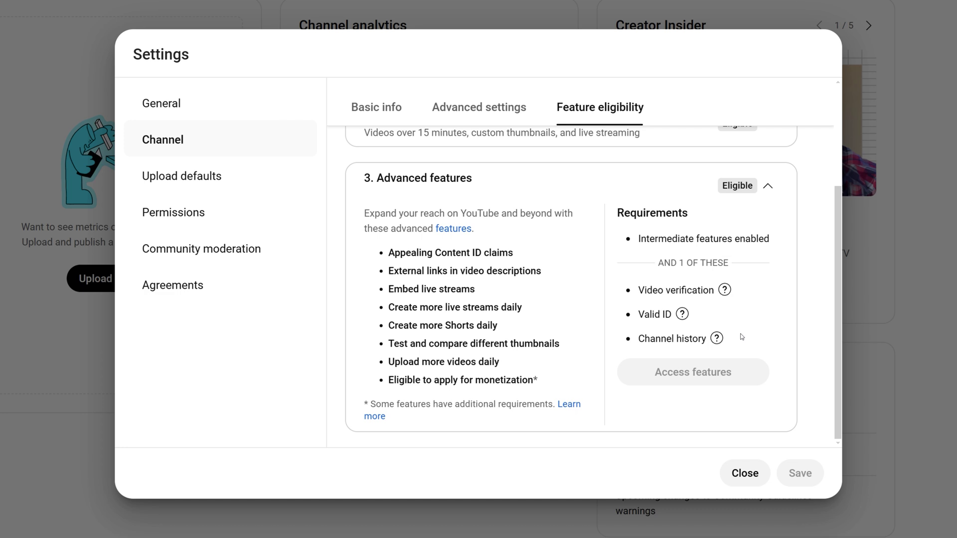
pyautogui.click(768, 186)
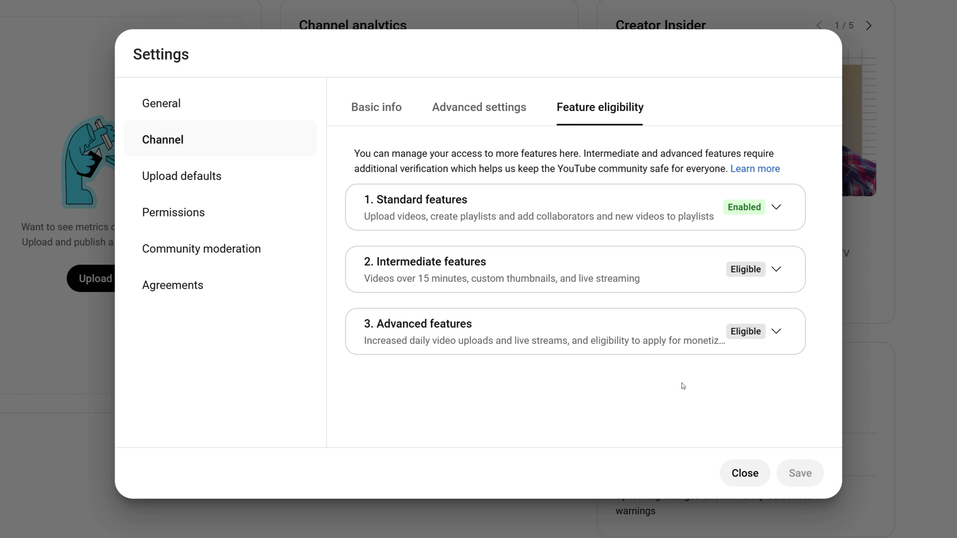
# In the channel's Advanced settings, select 'No, set this channel as not made for kids'.
pyautogui.click(472, 110)
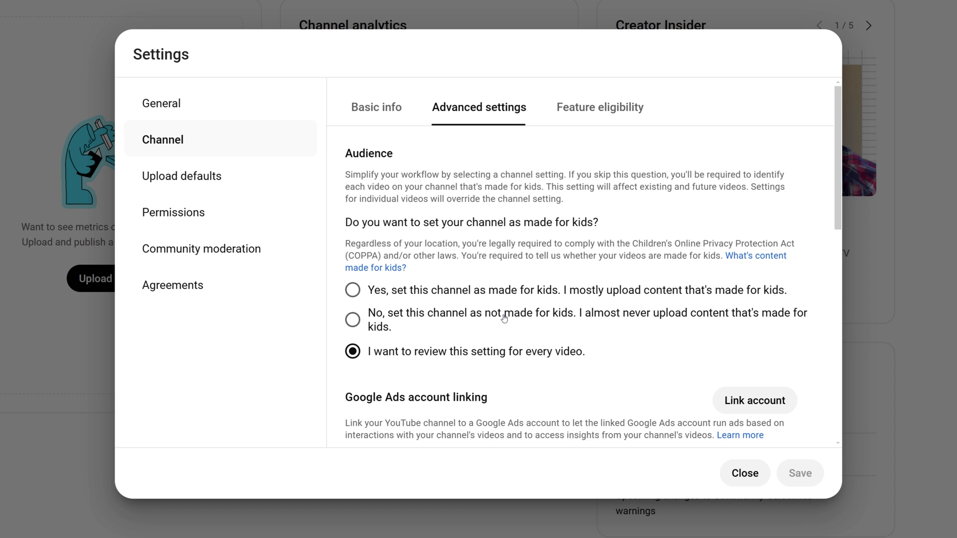
pyautogui.click(504, 318)
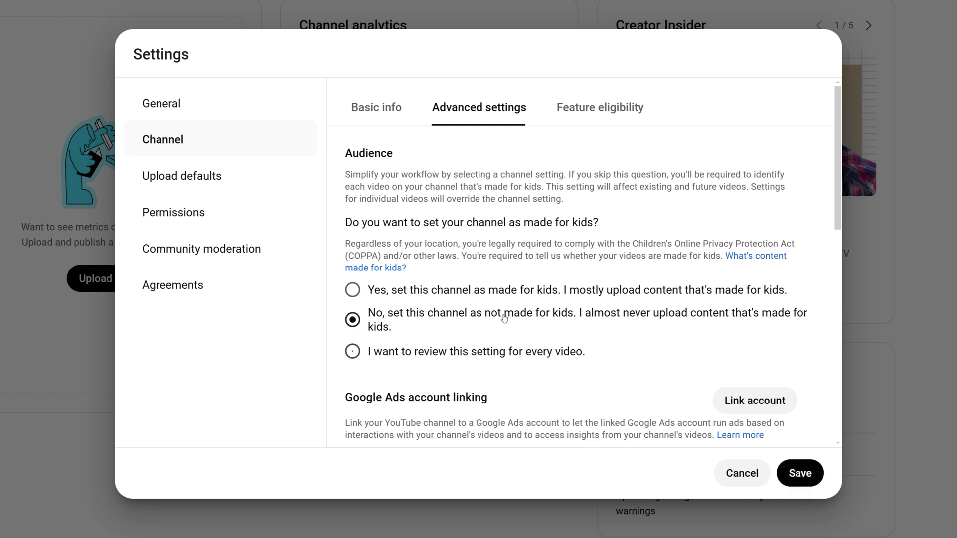
pyautogui.scroll(-7, 650, 331)
pyautogui.scroll(-3, 650, 331)
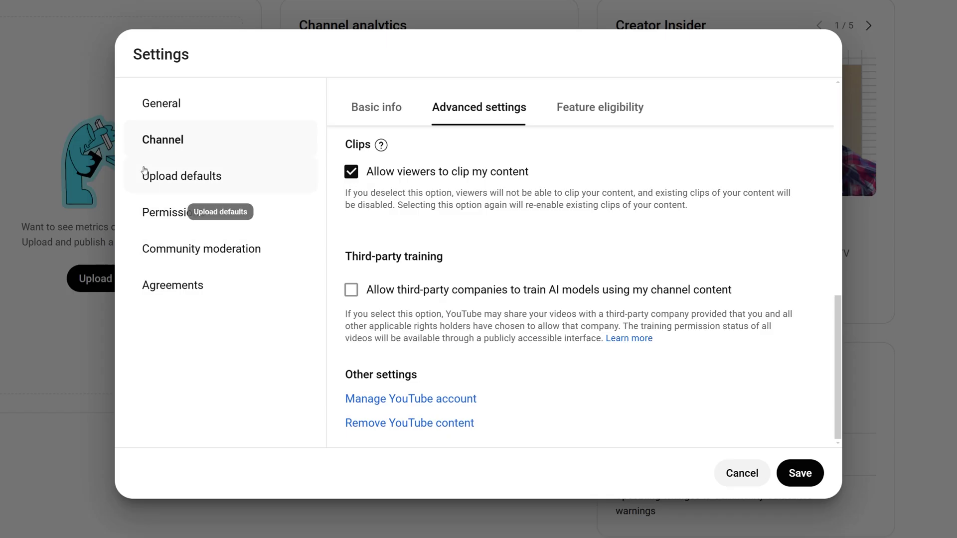
pyautogui.click(145, 171)
# Write the default upload description 'Subscribe us now!!' with '#NovaXYZ' on a new line.
pyautogui.click(456, 283)
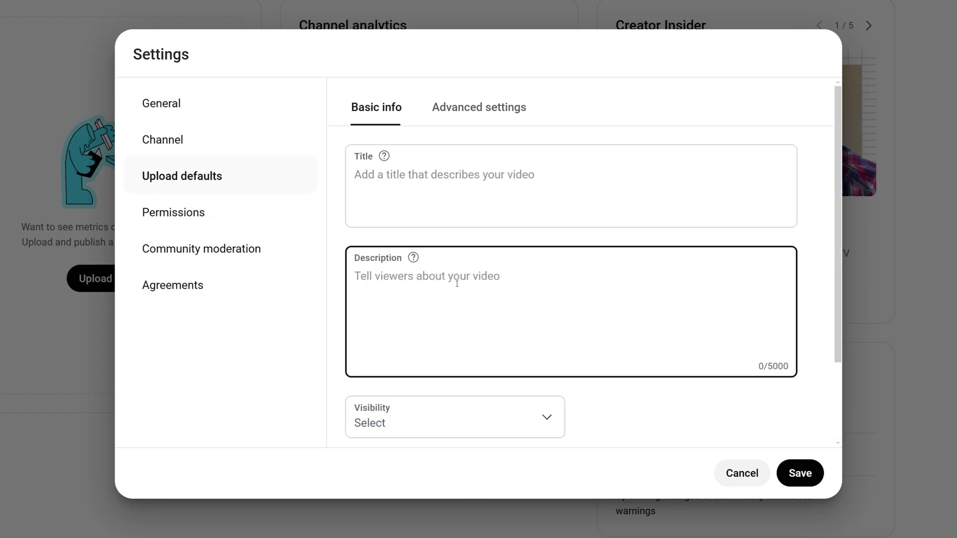
pyautogui.write('Subscribe us now!! Like Com')
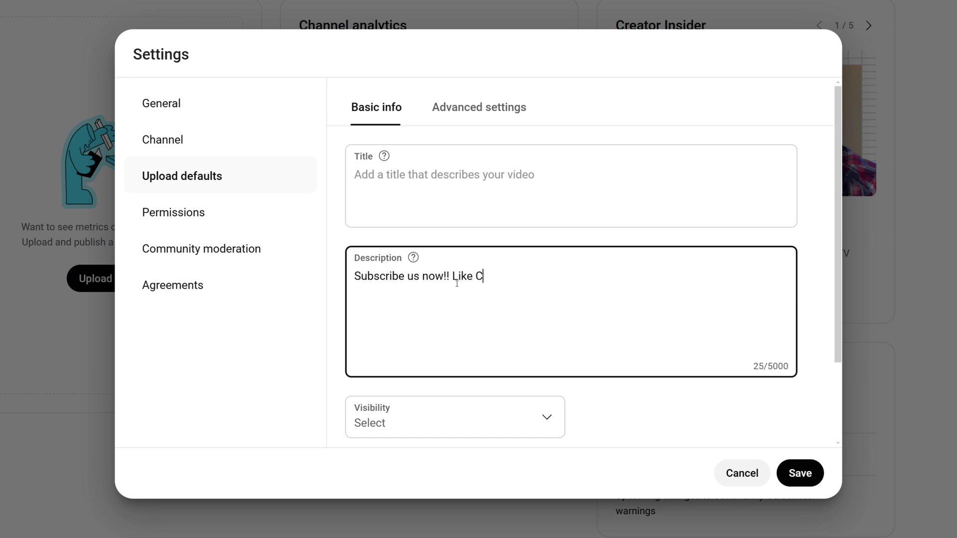
pyautogui.press('BackSpace')
pyautogui.press('BackSpace')
pyautogui.press('BackSpace')
pyautogui.press('BackSpace')
pyautogui.press('BackSpace')
pyautogui.press('BackSpace')
pyautogui.press('BackSpace')
pyautogui.press('BackSpace')
pyautogui.press('BackSpace')
pyautogui.press('Return')
pyautogui.write('#NovaXYZ')
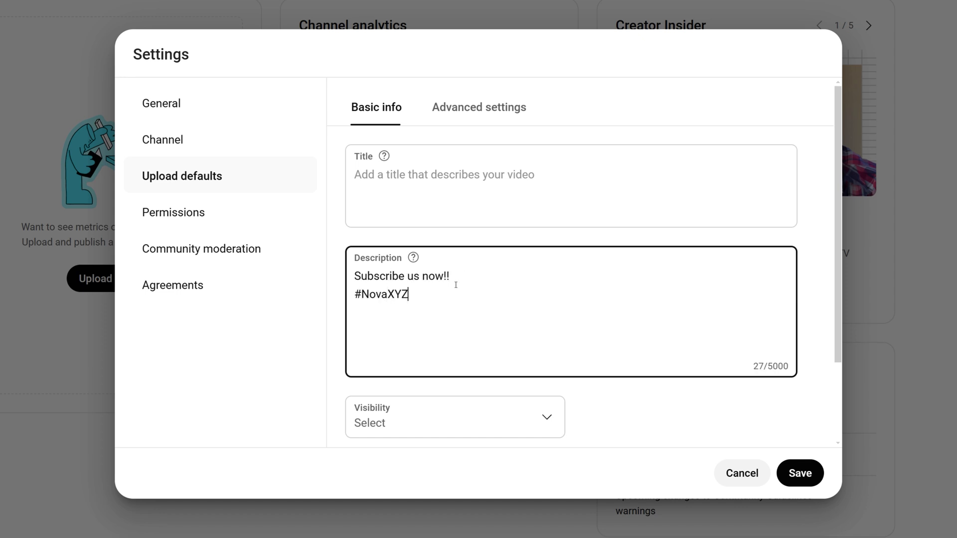
# Make uploads Unlisted by default and add the default tags 'novaxyz' and 'novaxyz tu'.
pyautogui.scroll(-2, 500, 288)
pyautogui.click(543, 311)
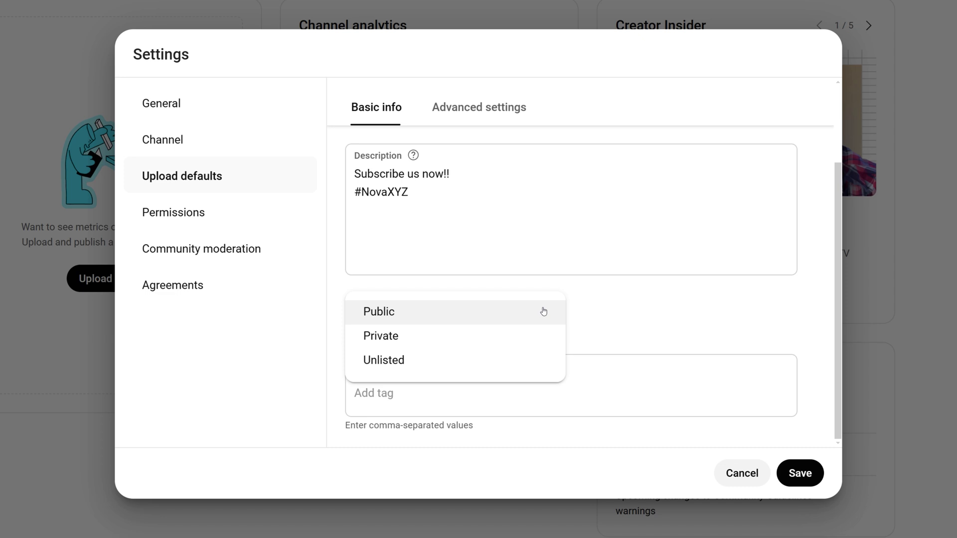
pyautogui.click(398, 359)
pyautogui.click(447, 393)
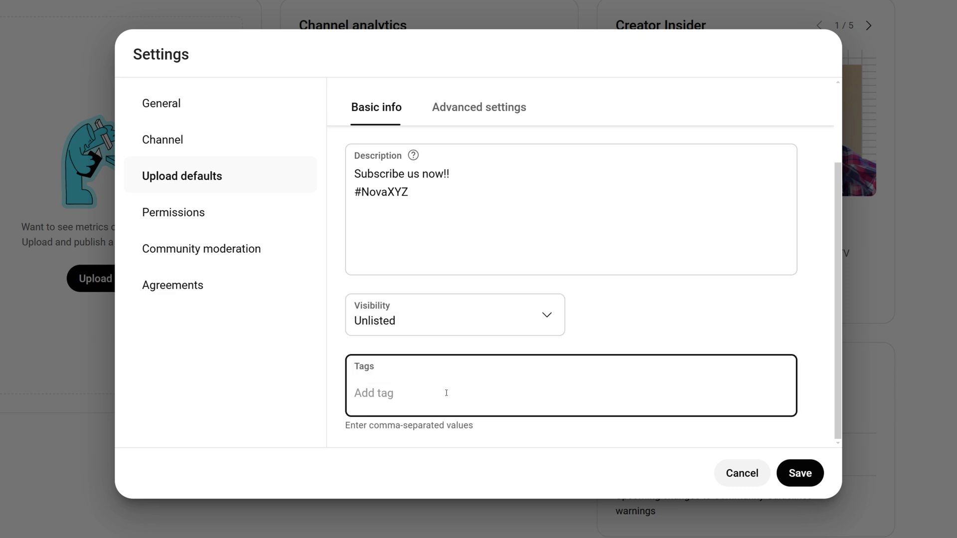
pyautogui.write('novaxyz,novaxyz tu')
# Set English as the default video language under advanced upload defaults, then open Permissions.
pyautogui.scroll(2, 649, 400)
pyautogui.click(479, 107)
pyautogui.scroll(-1, 736, 188)
pyautogui.click(449, 234)
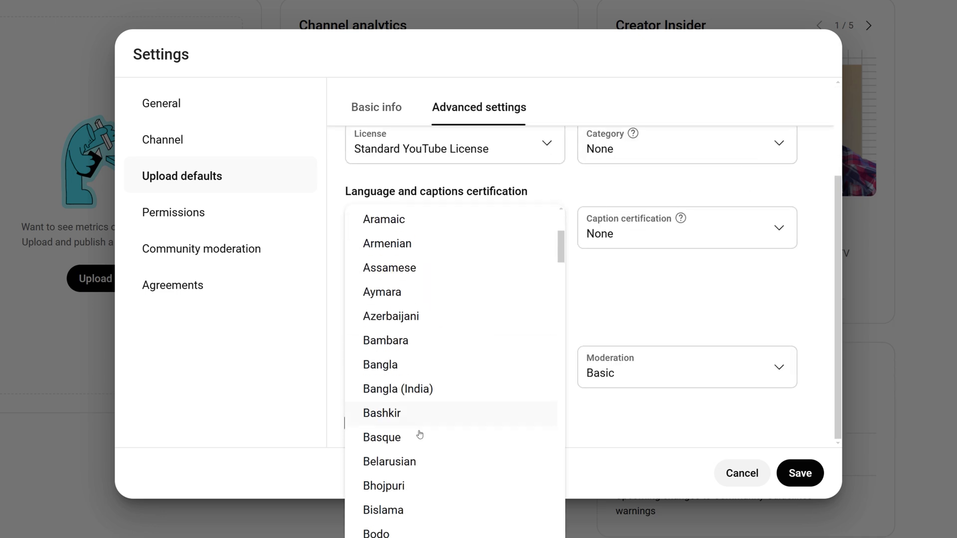
pyautogui.scroll(2, 459, 282)
pyautogui.scroll(-5, 459, 282)
pyautogui.click(412, 213)
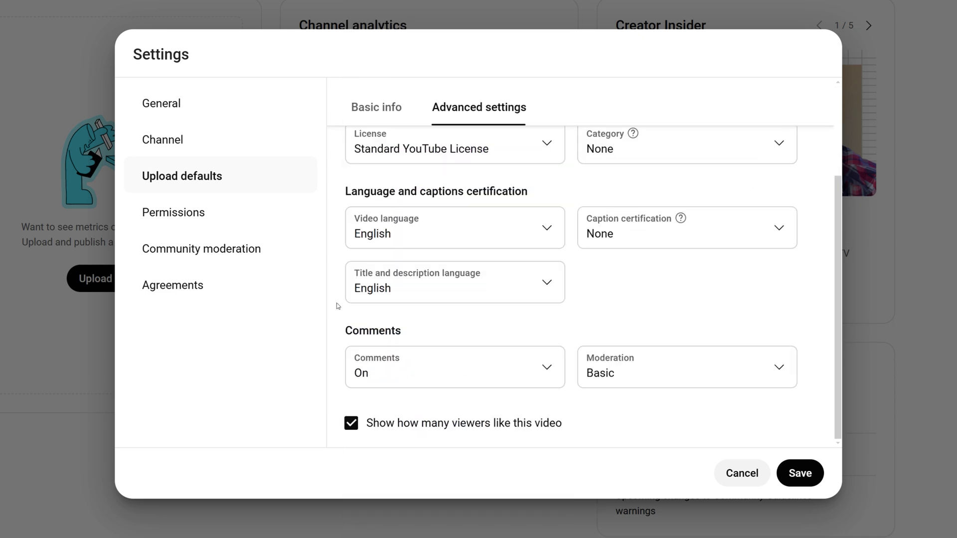
pyautogui.click(222, 217)
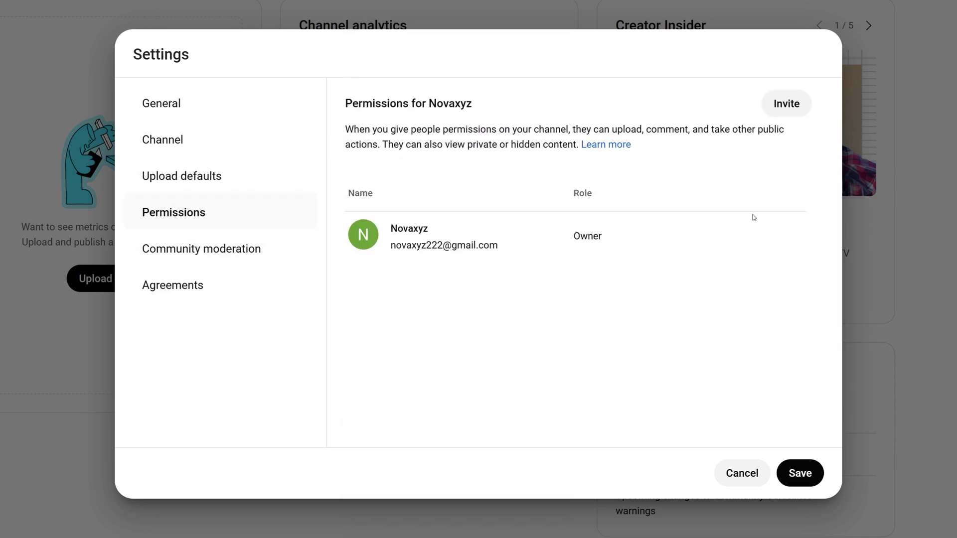
# Review the Access roles in the channel invite, then dismiss it without inviting anyone.
pyautogui.click(790, 106)
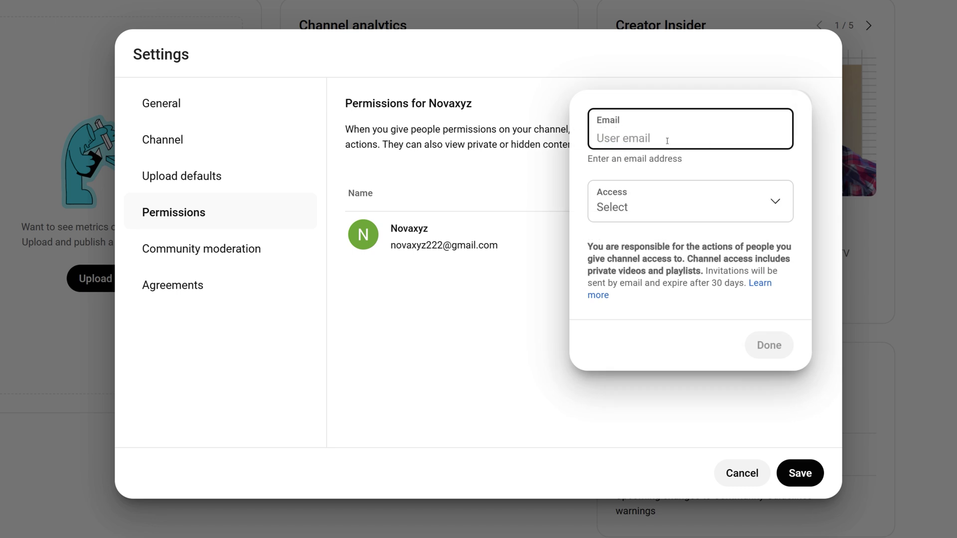
pyautogui.click(766, 202)
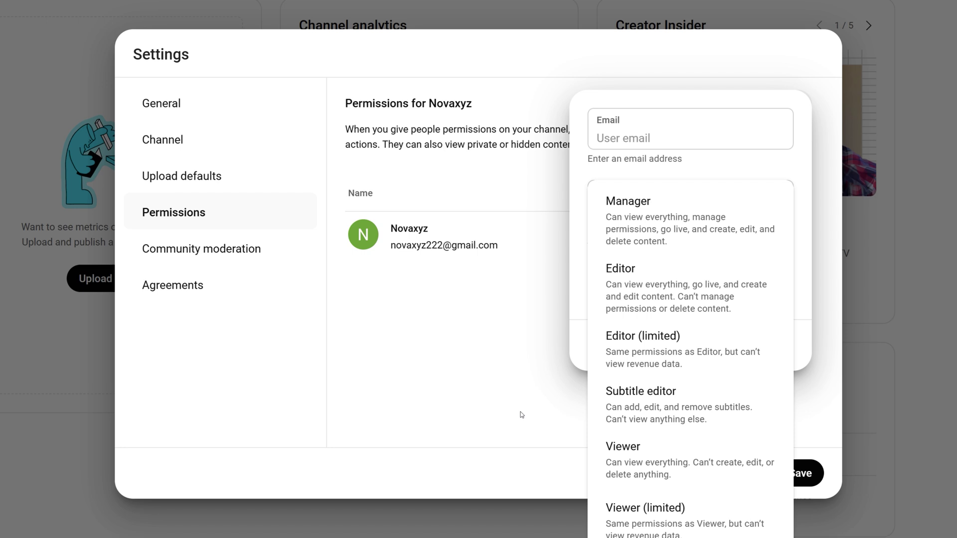
pyautogui.click(521, 415)
pyautogui.click(521, 415)
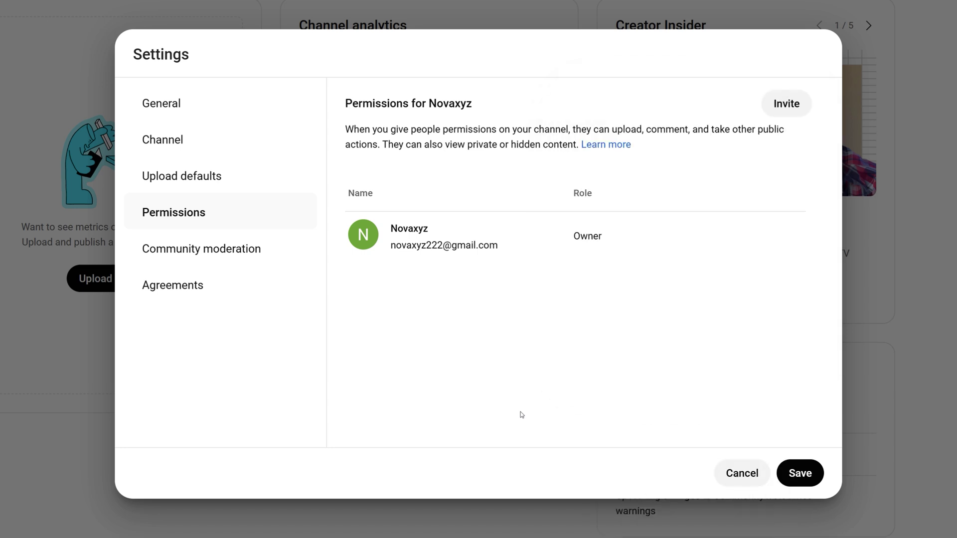
# Leave Managing moderators empty in Community moderation and save the channel settings.
pyautogui.click(289, 248)
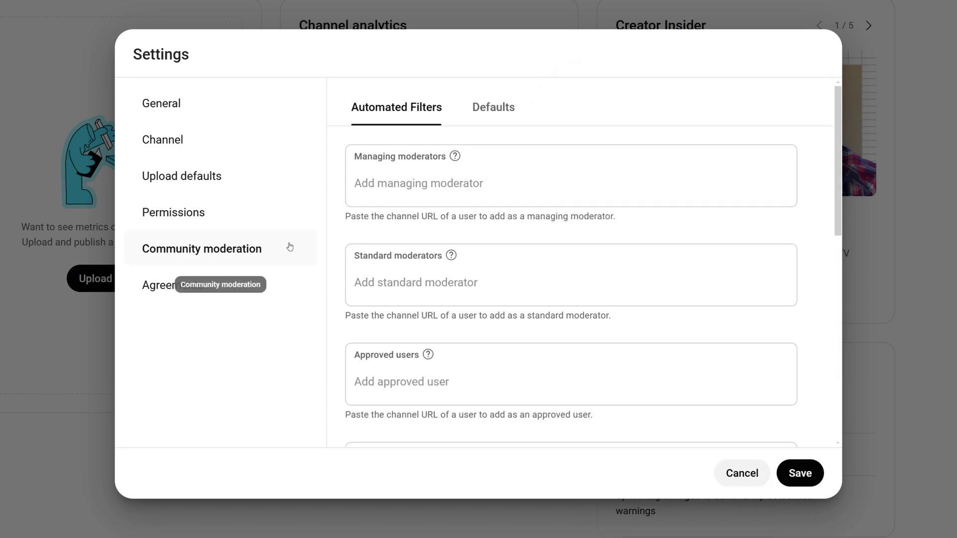
pyautogui.click(377, 189)
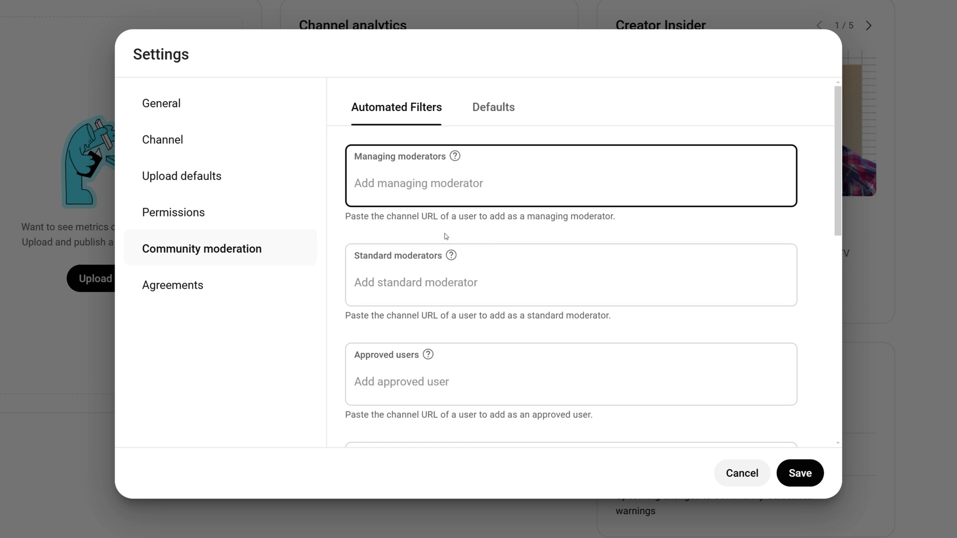
pyautogui.click(338, 270)
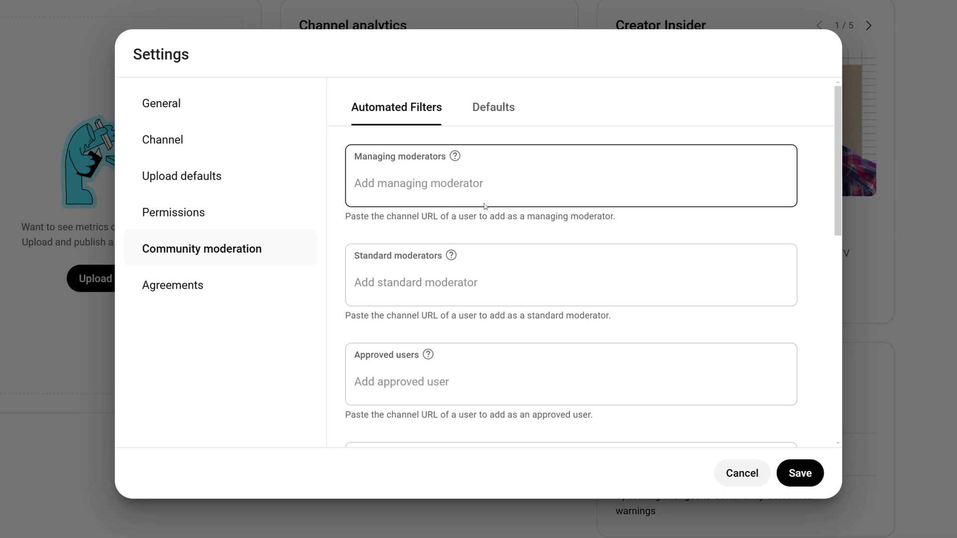
pyautogui.click(808, 473)
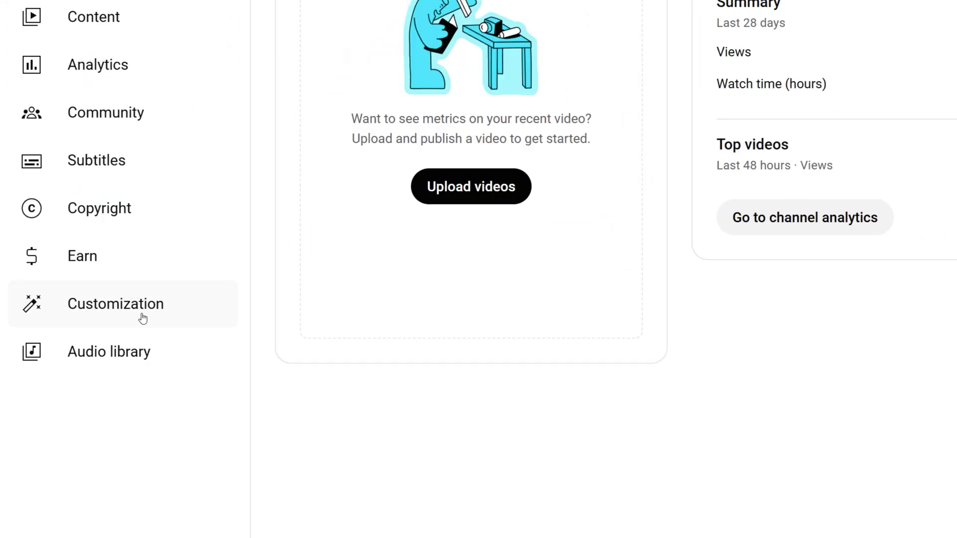
# Upload the neon cyberpunk wallpaper as the channel banner image and accept its crop.
pyautogui.click(63, 361)
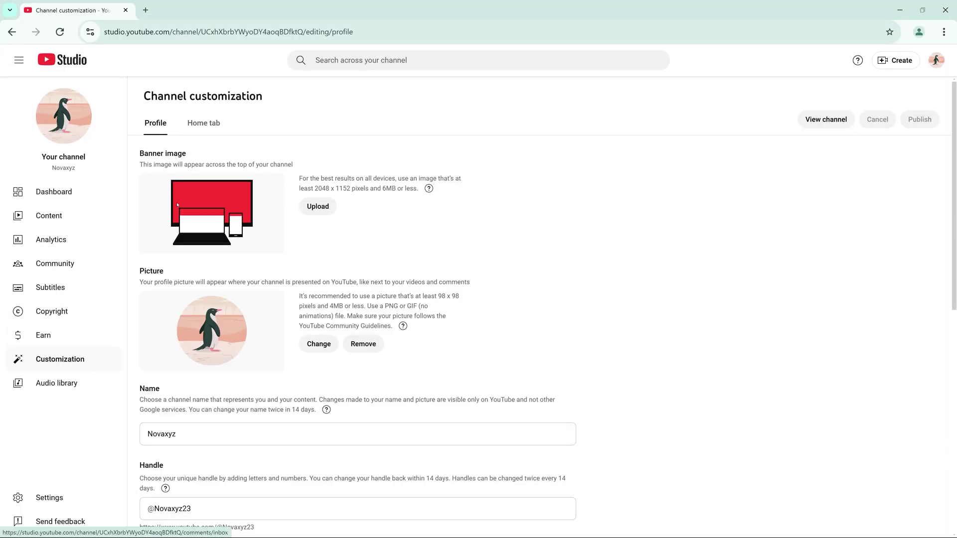
pyautogui.click(317, 206)
pyautogui.scroll(-5, 234, 120)
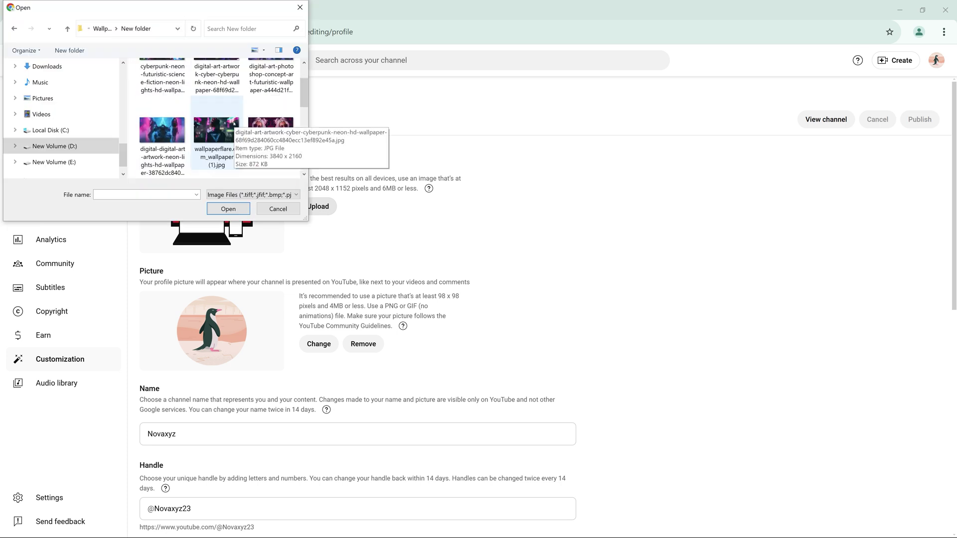
pyautogui.click(278, 73)
pyautogui.doubleClick(277, 73)
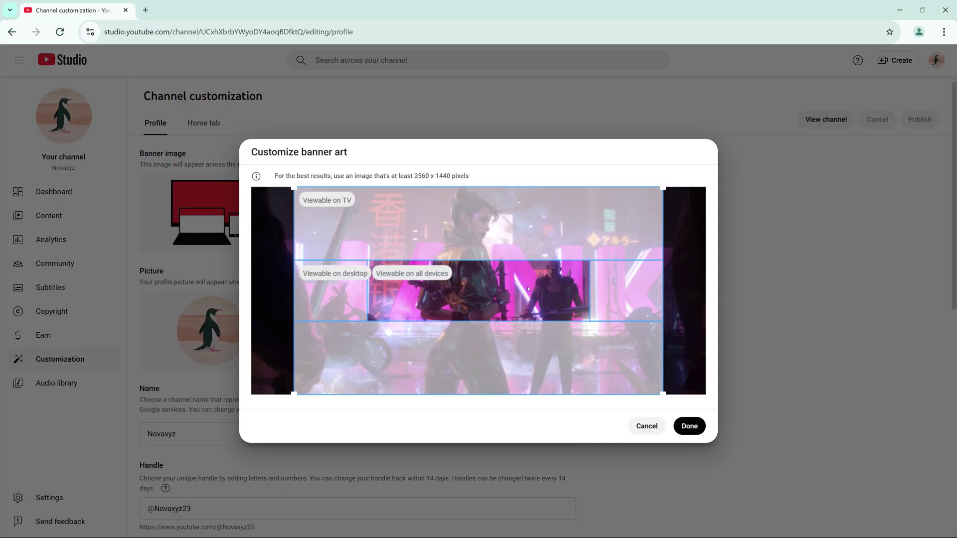
pyautogui.click(685, 425)
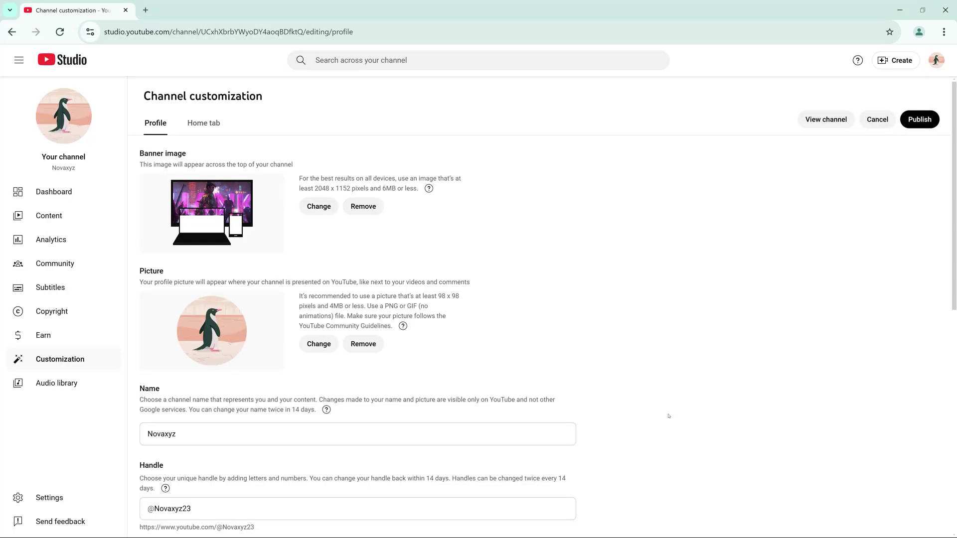
pyautogui.scroll(-6, 658, 406)
# Enter 'Welcome to my youtube channel!!' as the channel description.
pyautogui.click(216, 296)
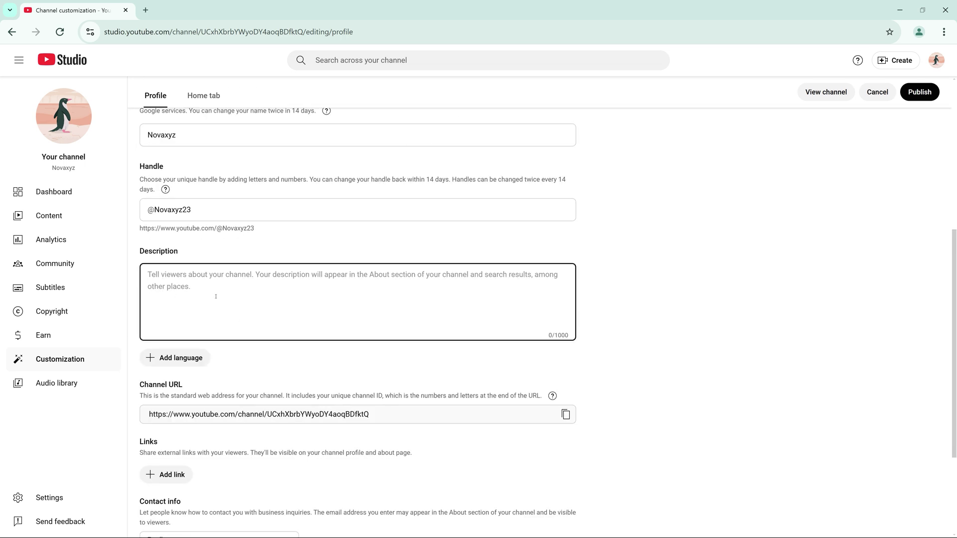
pyautogui.write('Welcome to my youtube channel!!')
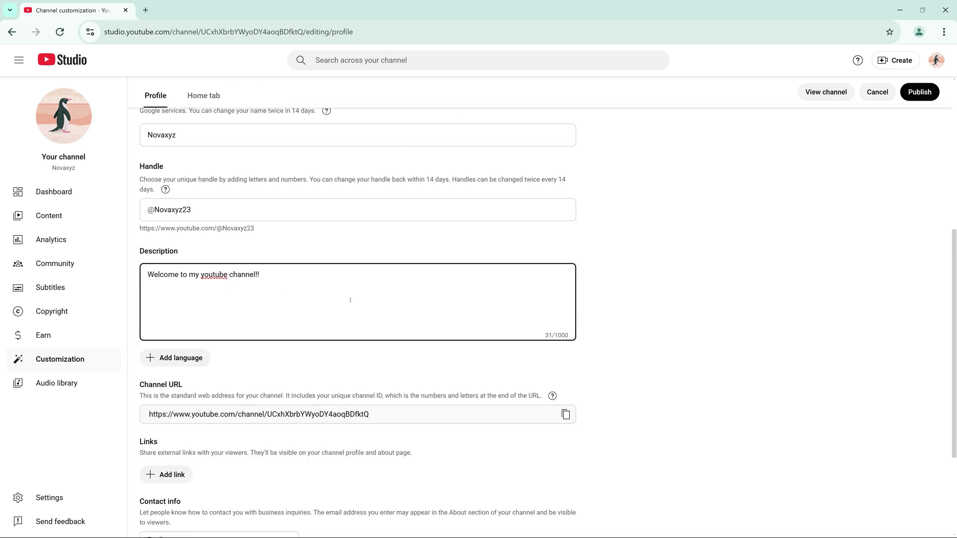
pyautogui.scroll(-3, 632, 314)
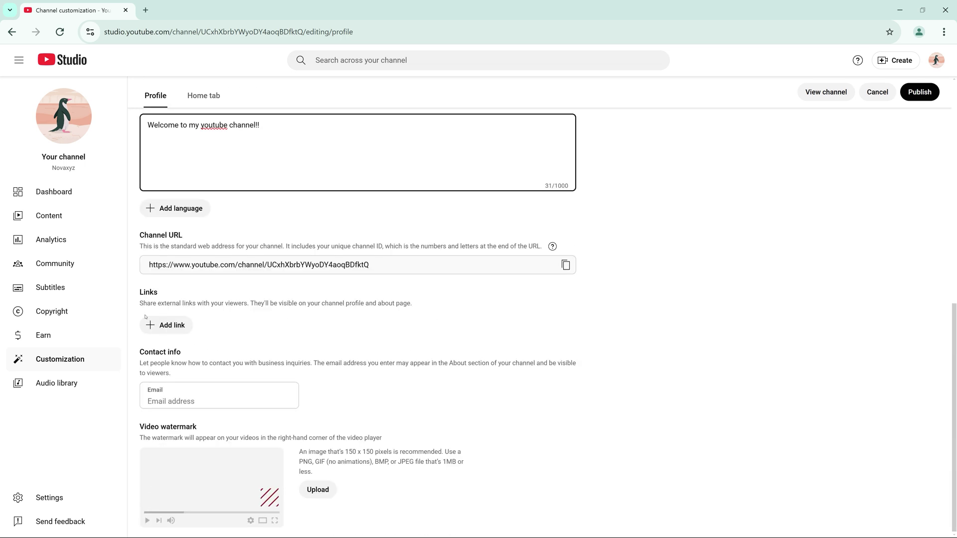
# Add and remove an empty link row, then publish the profile changes.
pyautogui.click(169, 325)
pyautogui.click(565, 329)
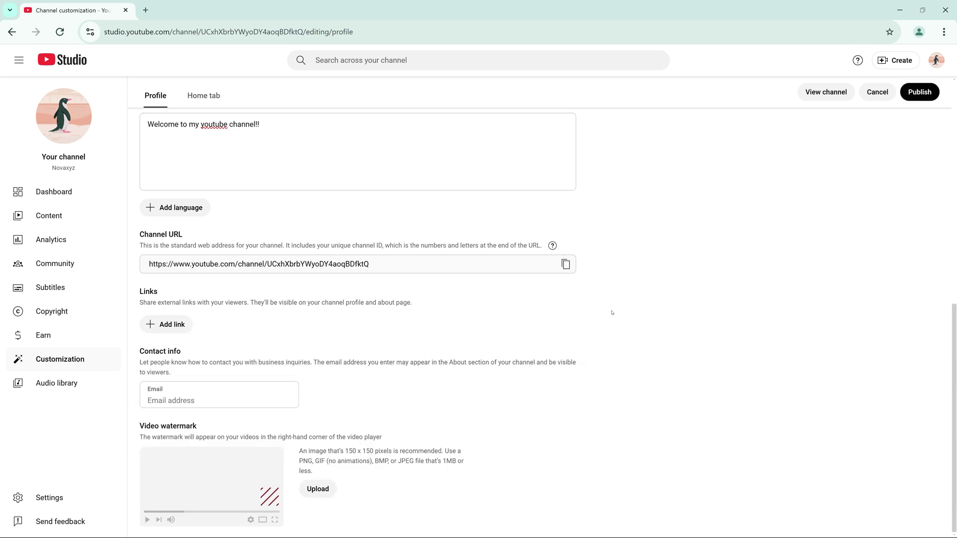
pyautogui.click(224, 402)
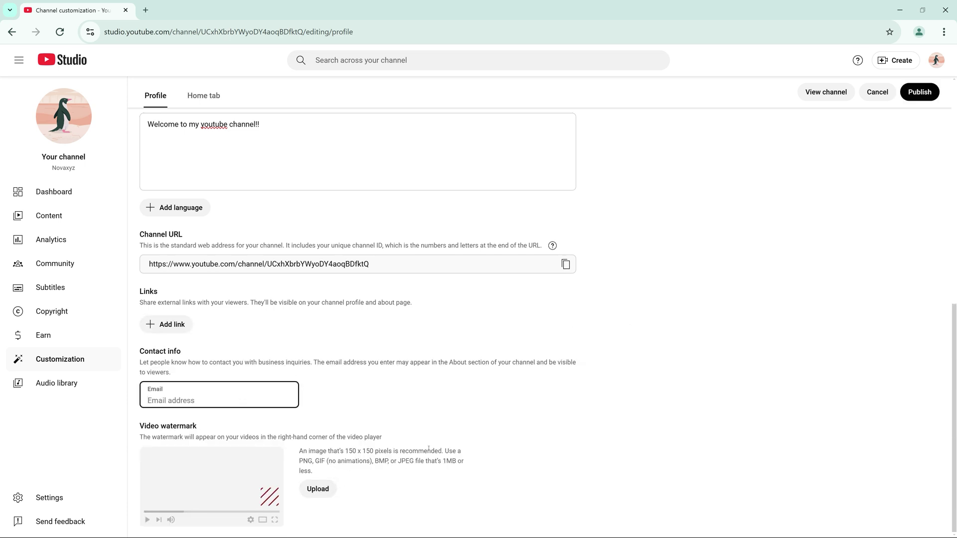
pyautogui.scroll(10, 637, 379)
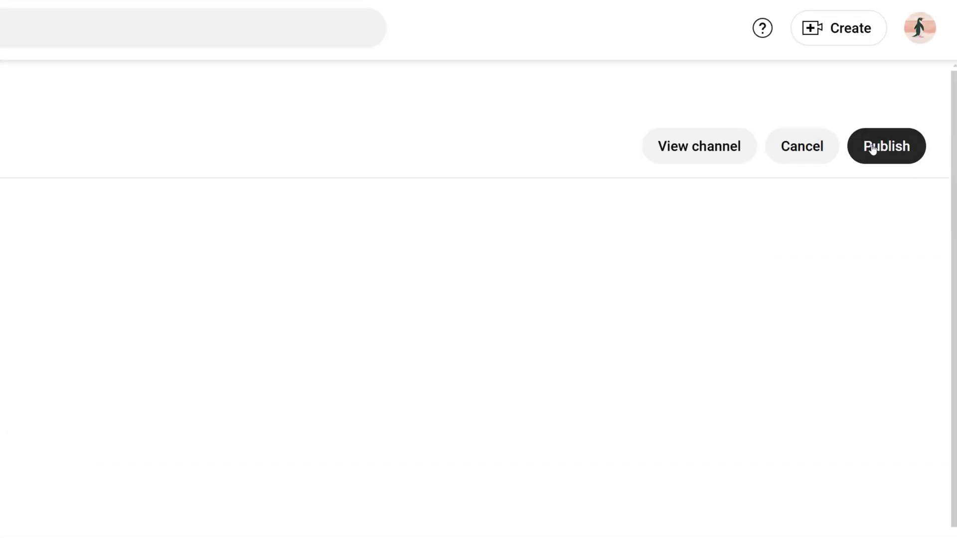
pyautogui.click(911, 122)
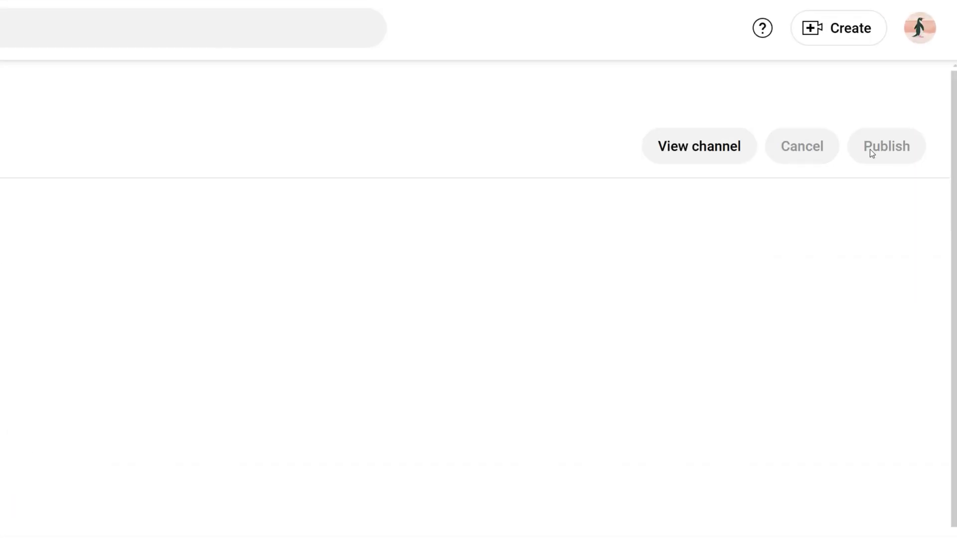
# Open the public Novaxyz channel page, view its full About description, then close it.
pyautogui.click(68, 118)
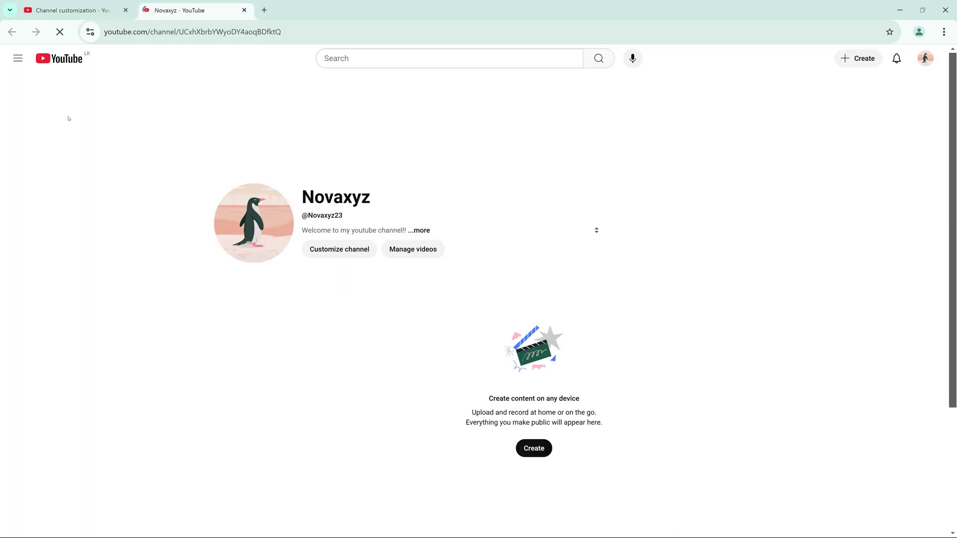
pyautogui.click(421, 231)
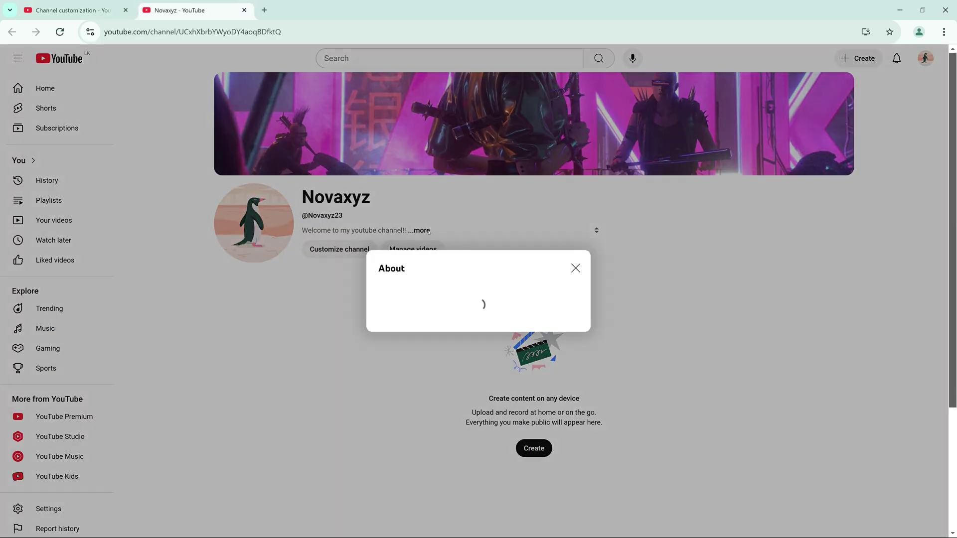
pyautogui.click(577, 234)
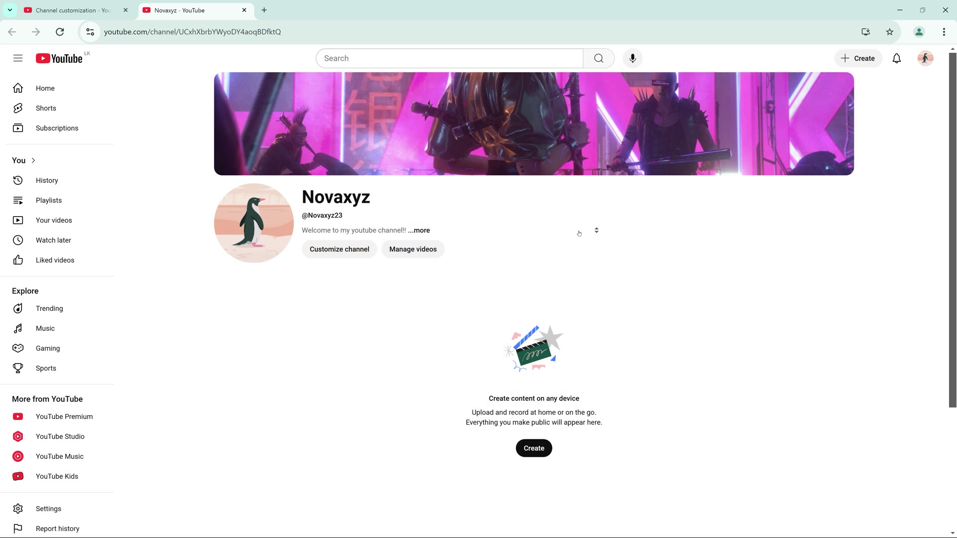